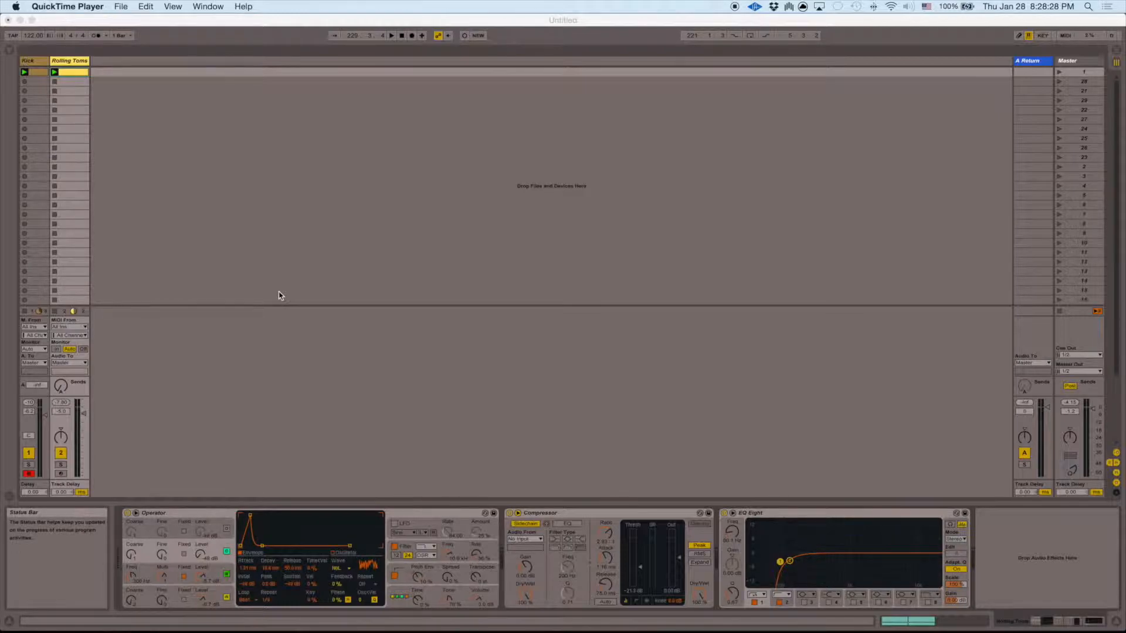
Set the EQ Eight low-cut frequency on the Rolling Toms track to 100 Hz.
click(36, 61)
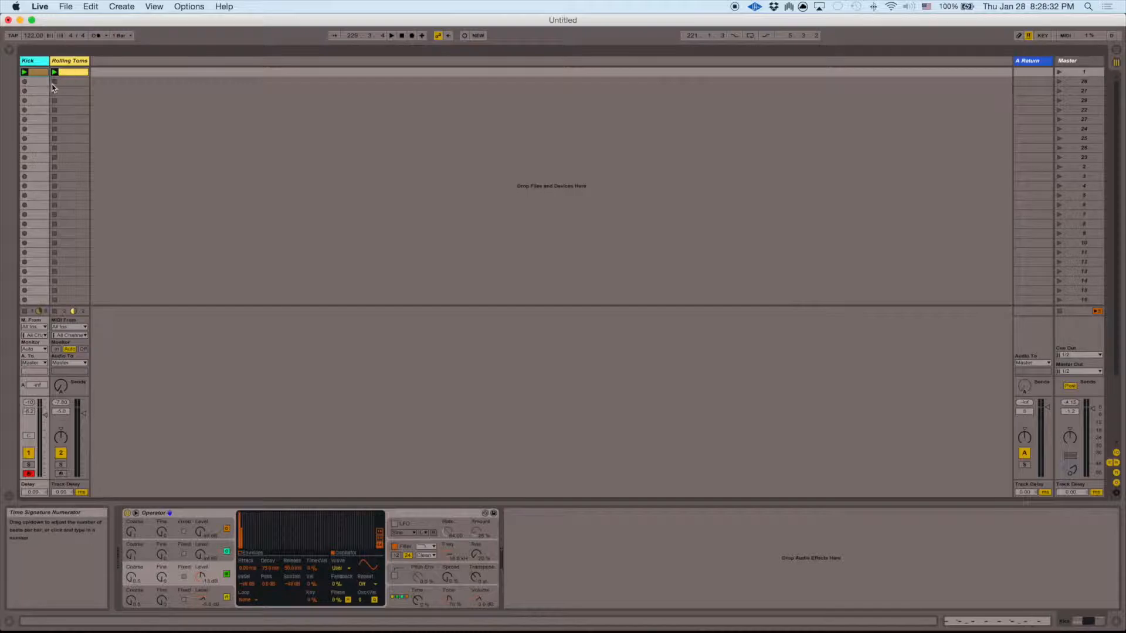
click(80, 89)
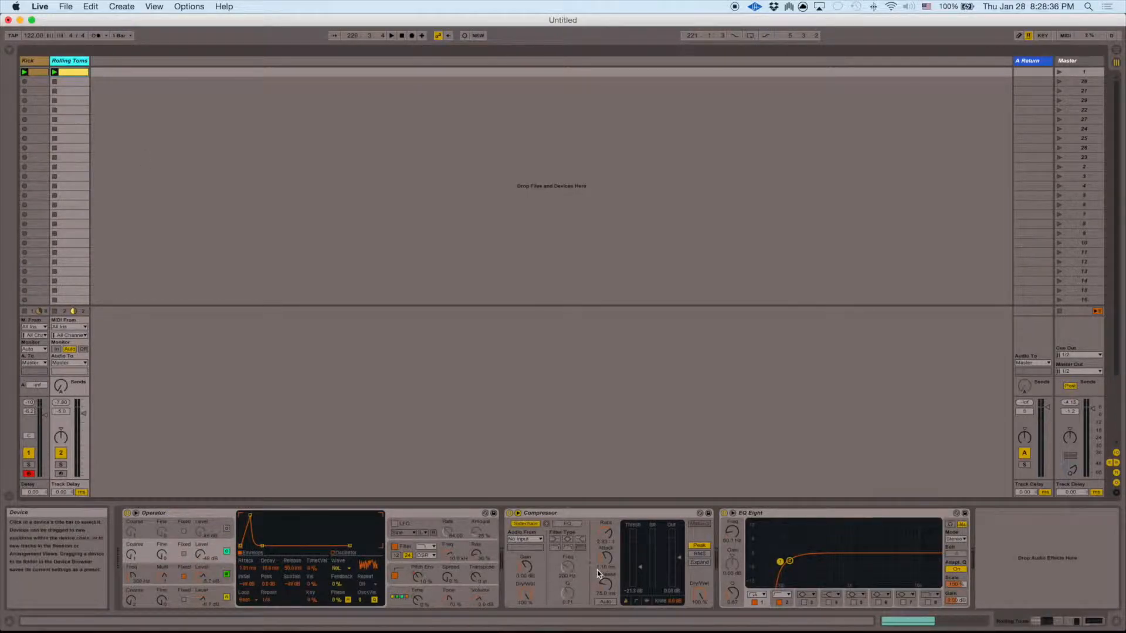
click(717, 535)
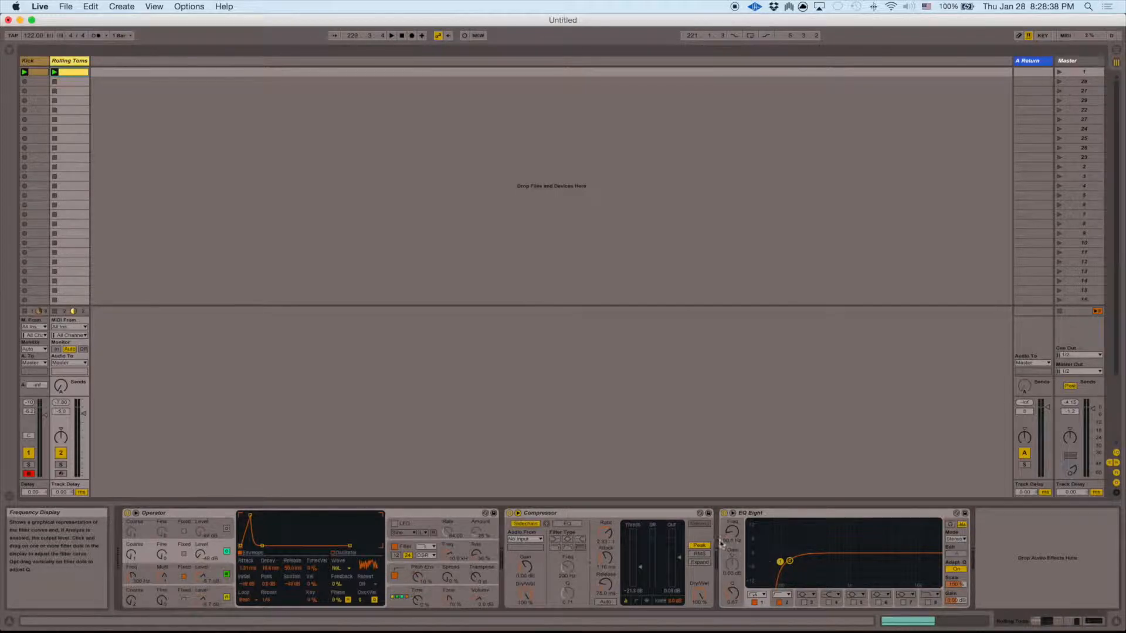
key(Return)
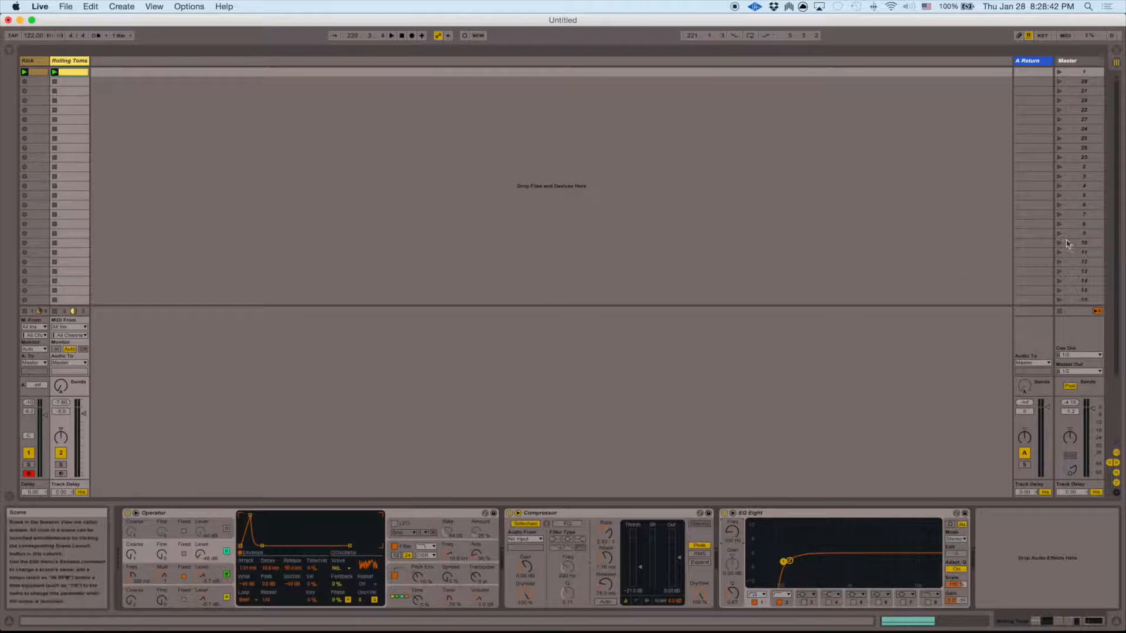
Play back the kick and toms together and lower the Master track's volume.
key(space)
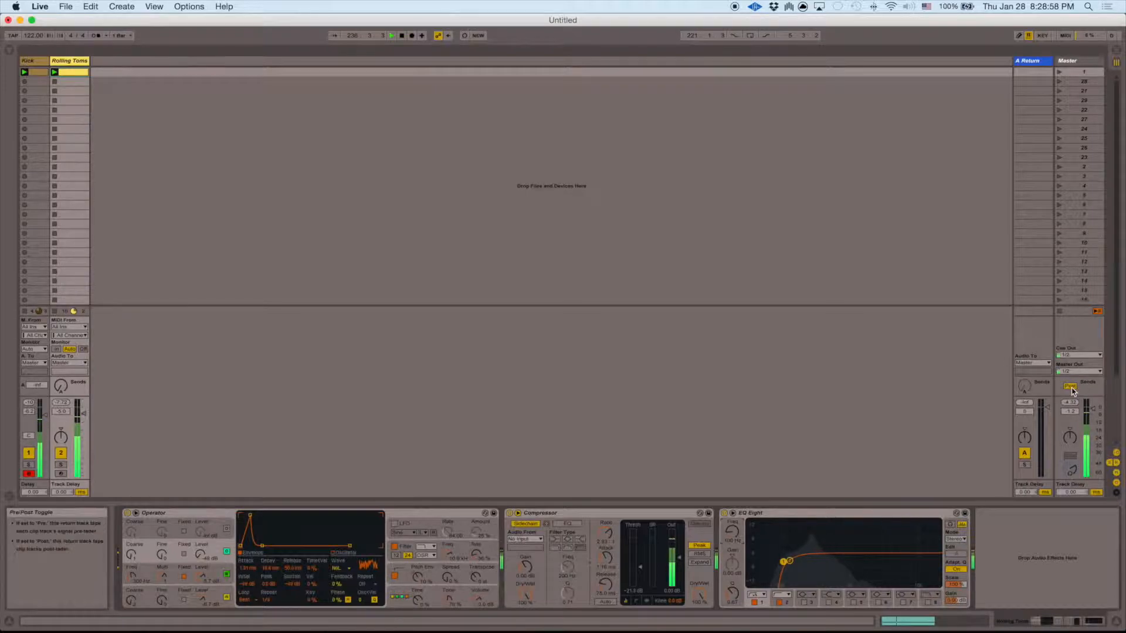
drag(1095, 409, 1095, 410)
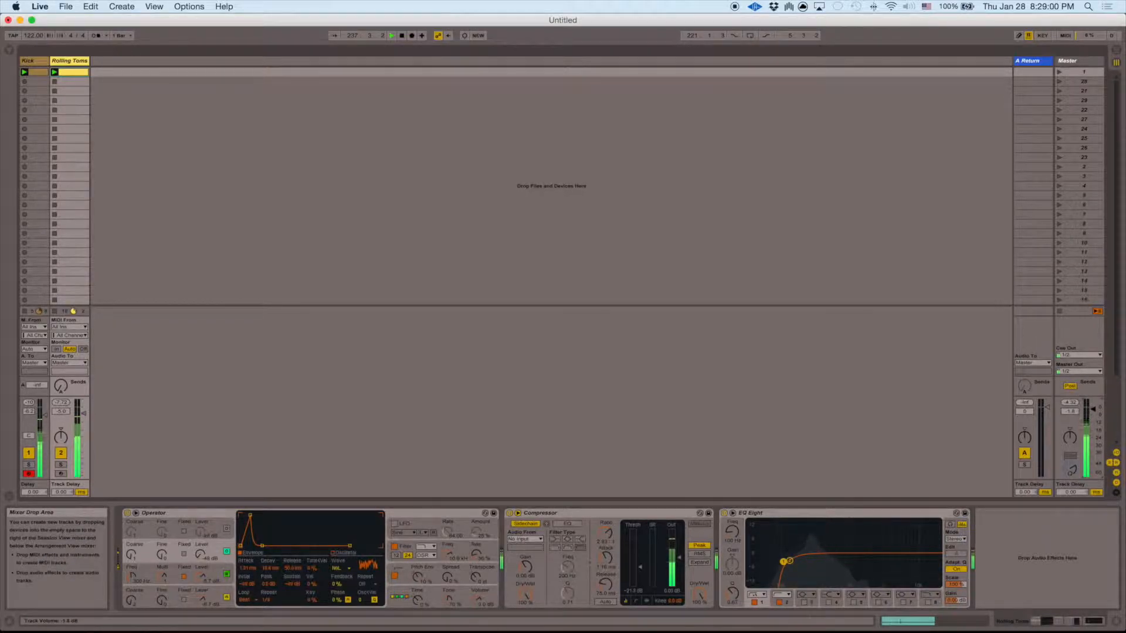
key(space)
key(space)
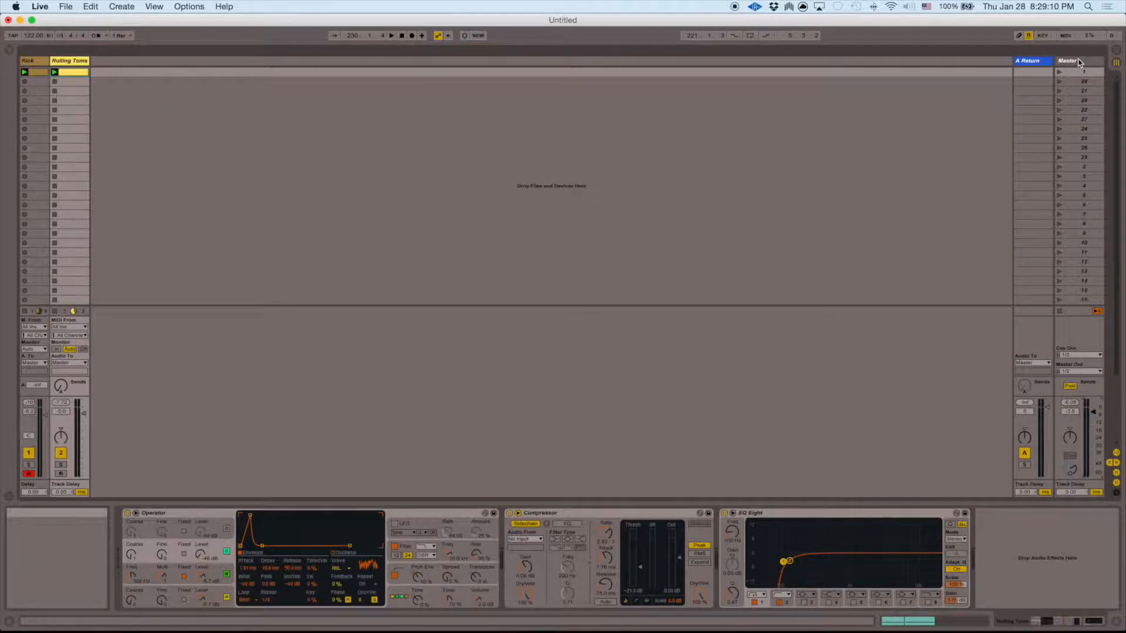
Raise the Rolling Toms send to the A Return track to 0 dB, and solo the return during playback.
click(1032, 61)
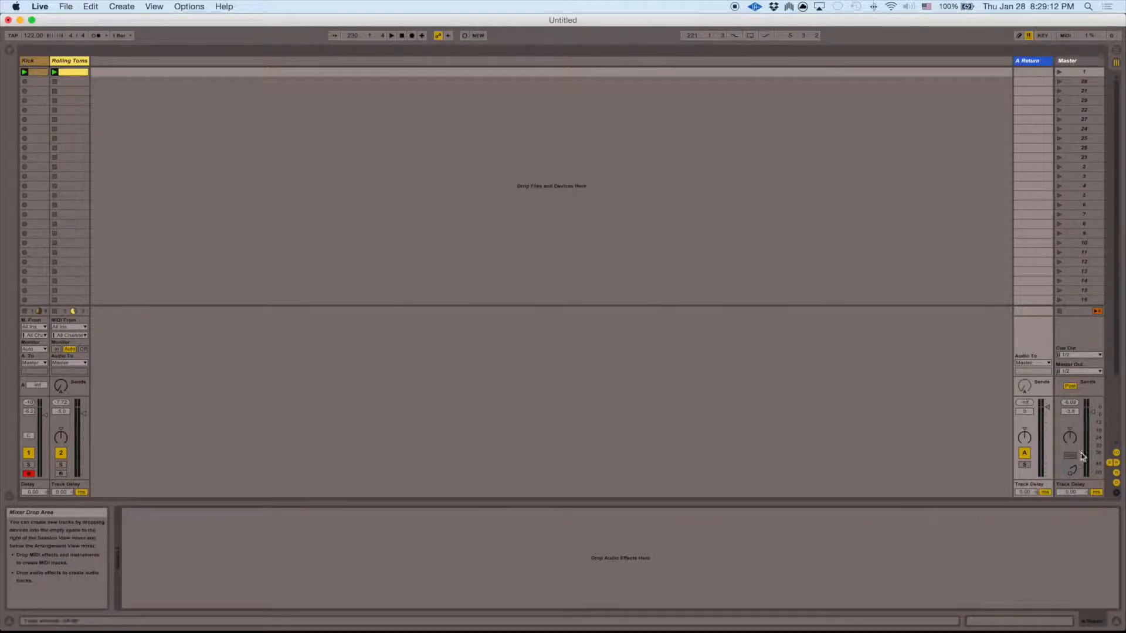
key(space)
click(60, 464)
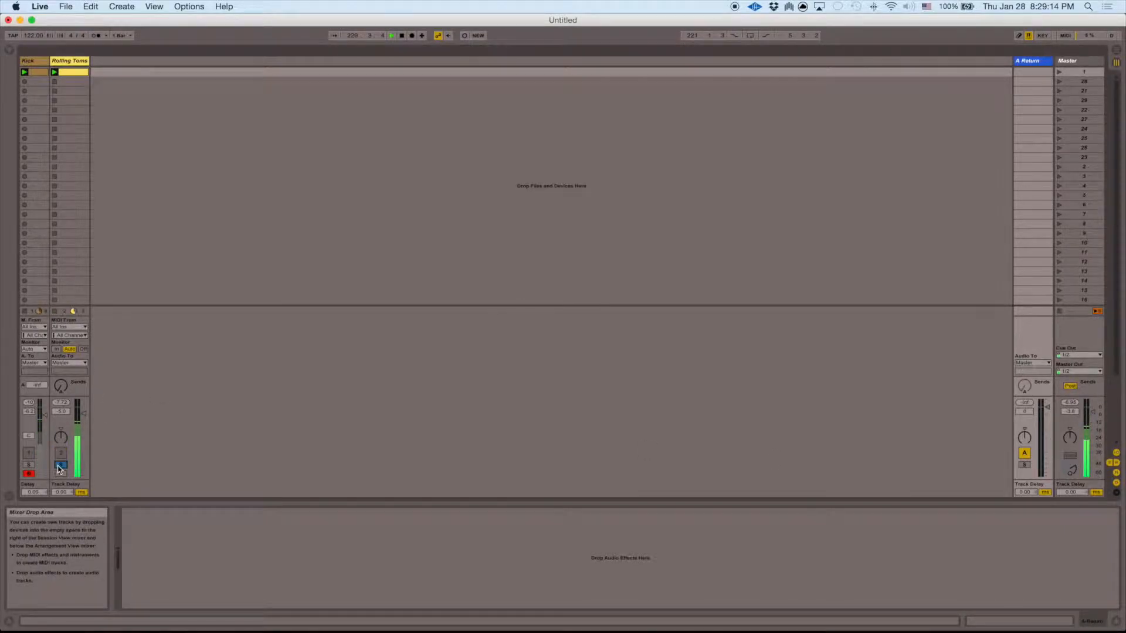
click(61, 465)
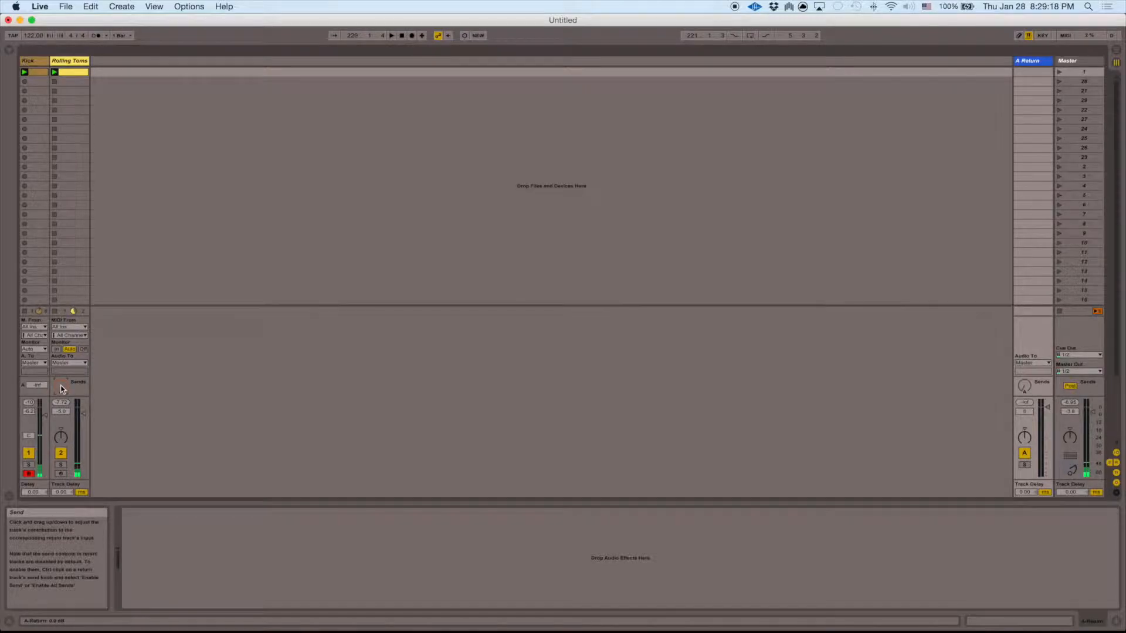
click(1024, 465)
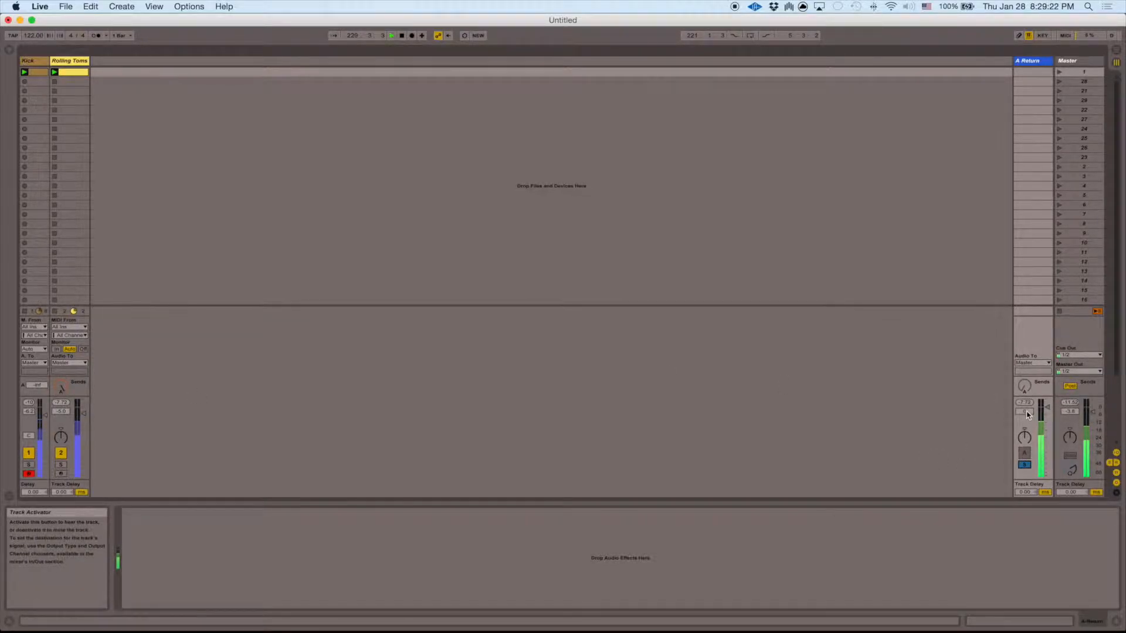
Add a Compressor audio effect to the A Return track.
click(10, 51)
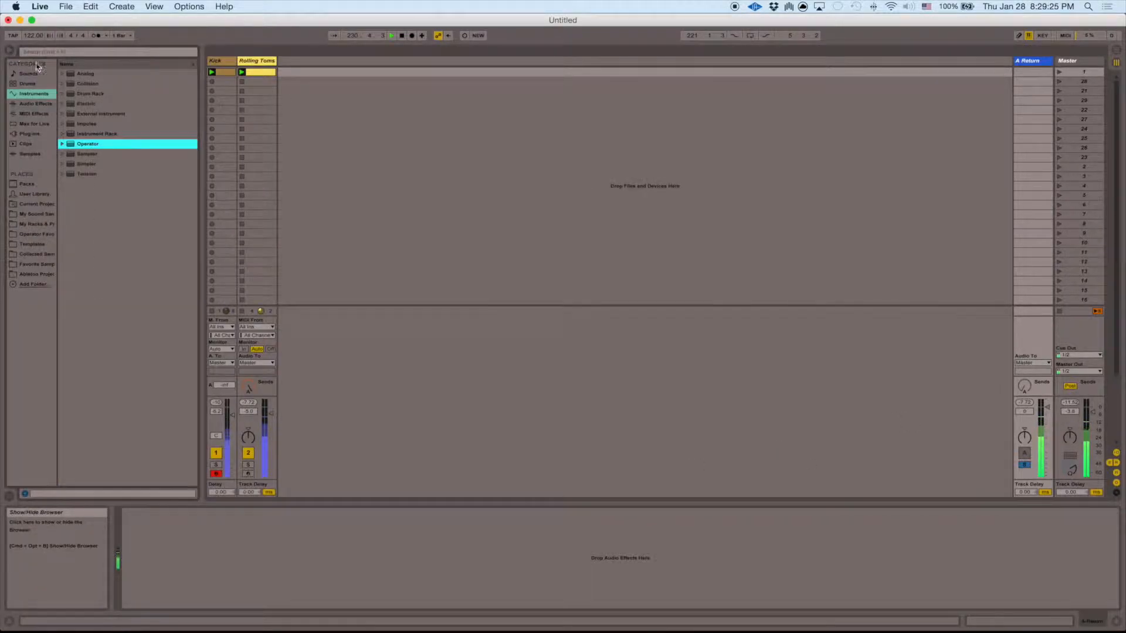
click(35, 103)
click(93, 146)
drag(94, 148, 158, 587)
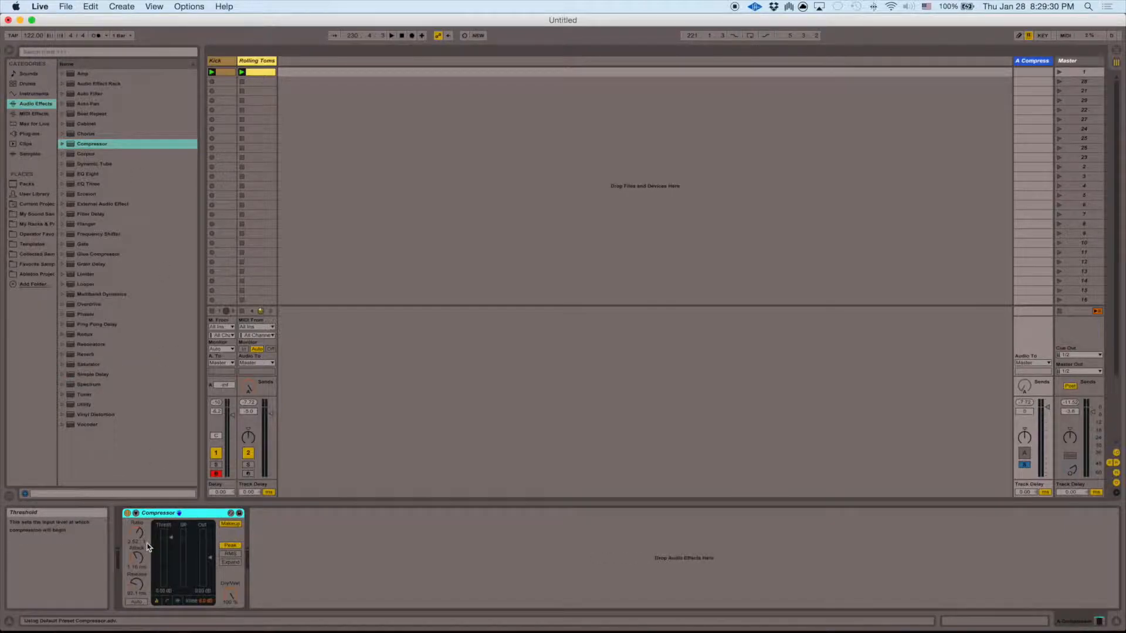
Lower the Compressor's threshold and shorten its attack time while the return track plays.
key(space)
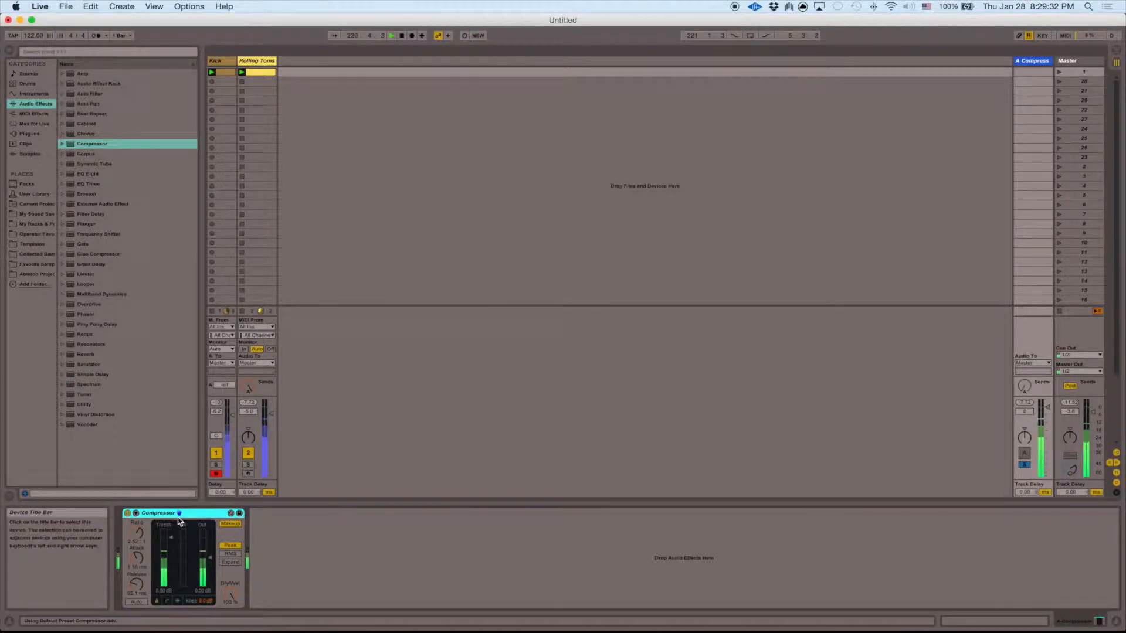
drag(171, 538, 137, 568)
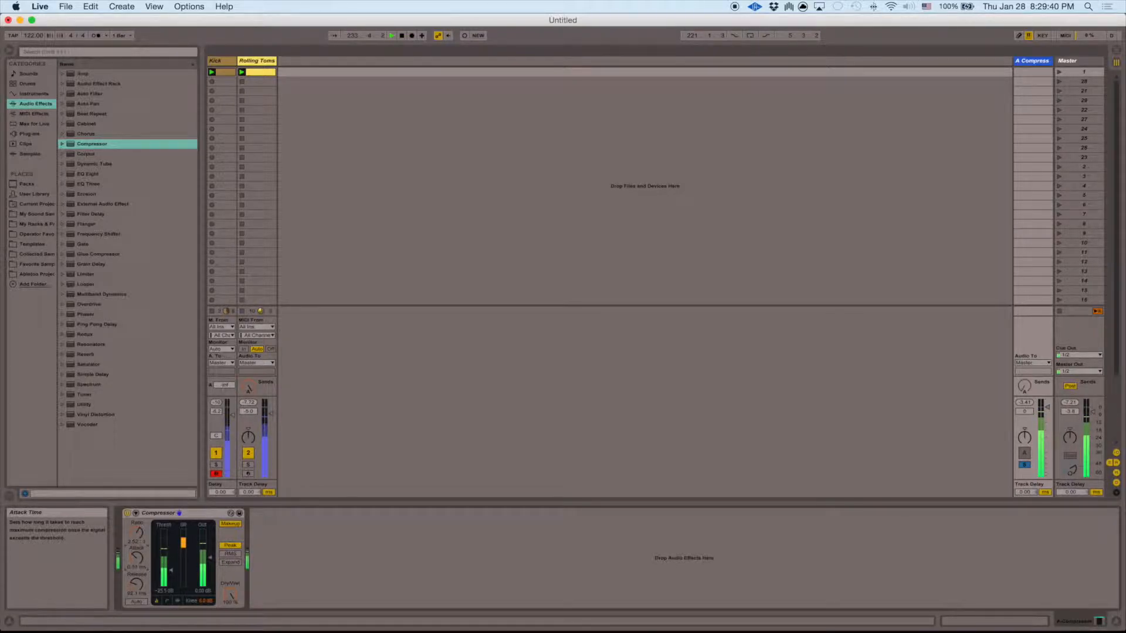
drag(142, 573, 143, 570)
Lower the Compressor's output gain to match the uncompressed level, bypassing the device repeatedly to compare.
click(128, 515)
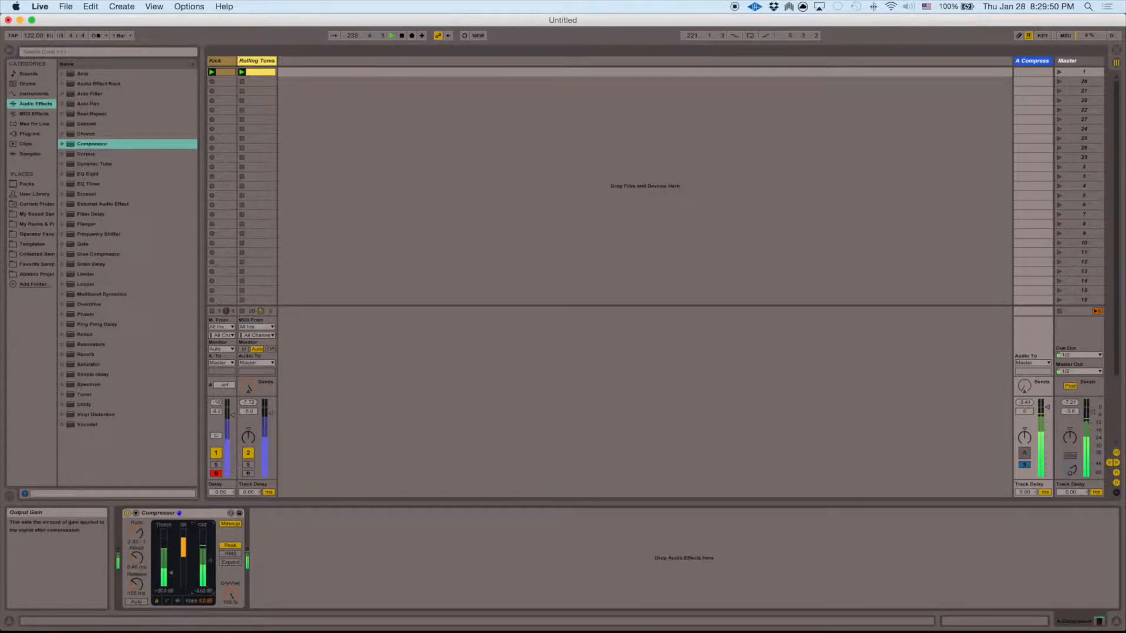
click(127, 513)
click(128, 514)
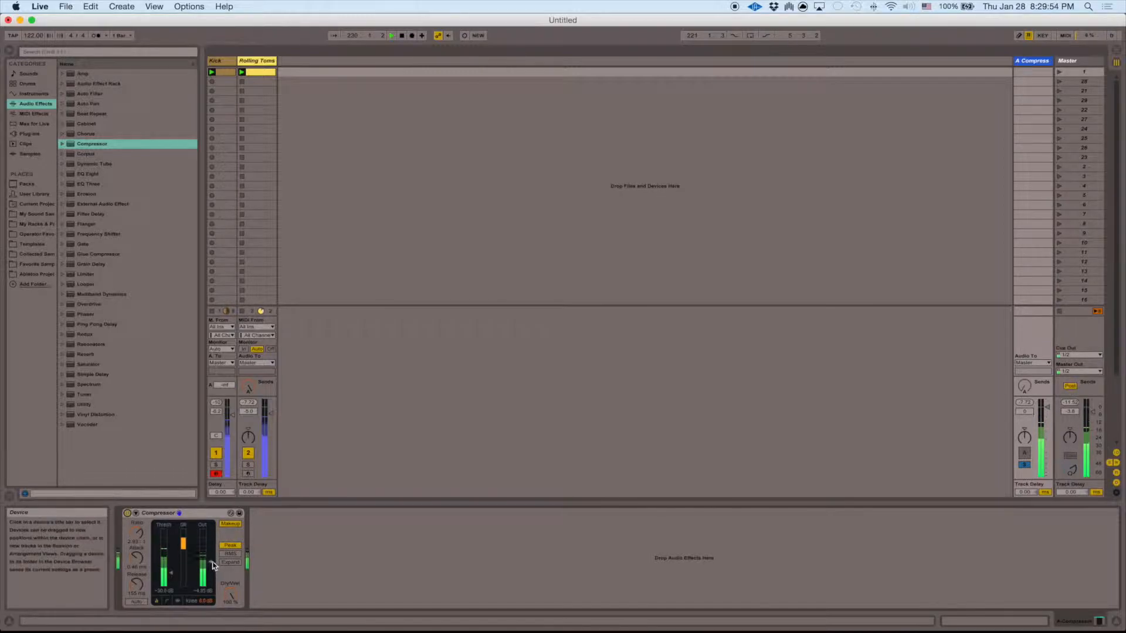
click(128, 514)
click(127, 514)
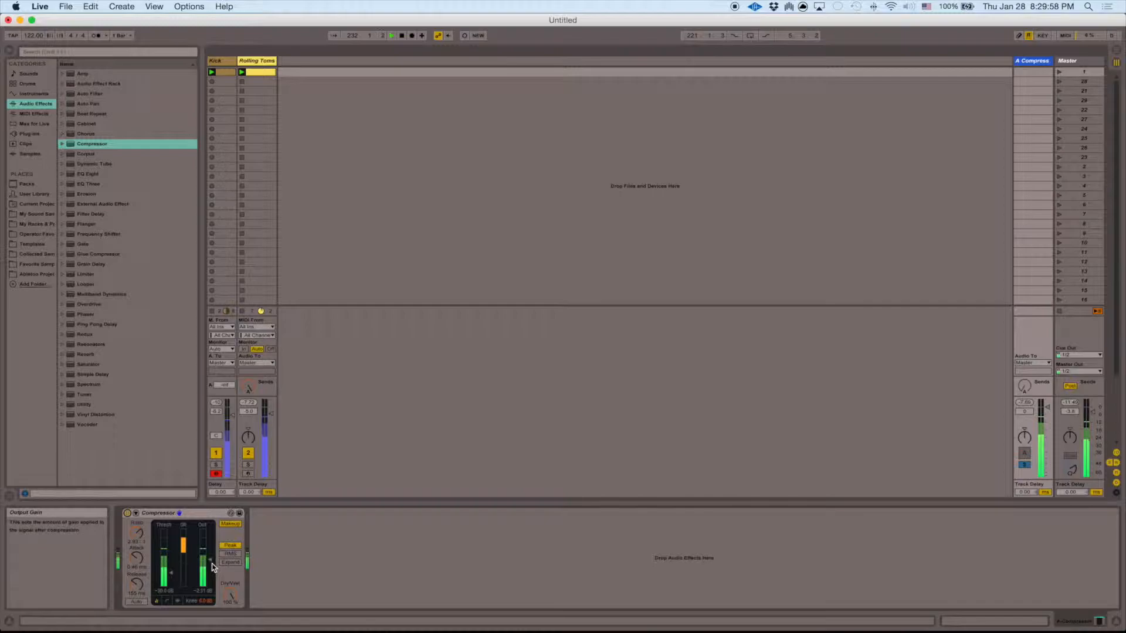
click(128, 514)
click(128, 514)
key(space)
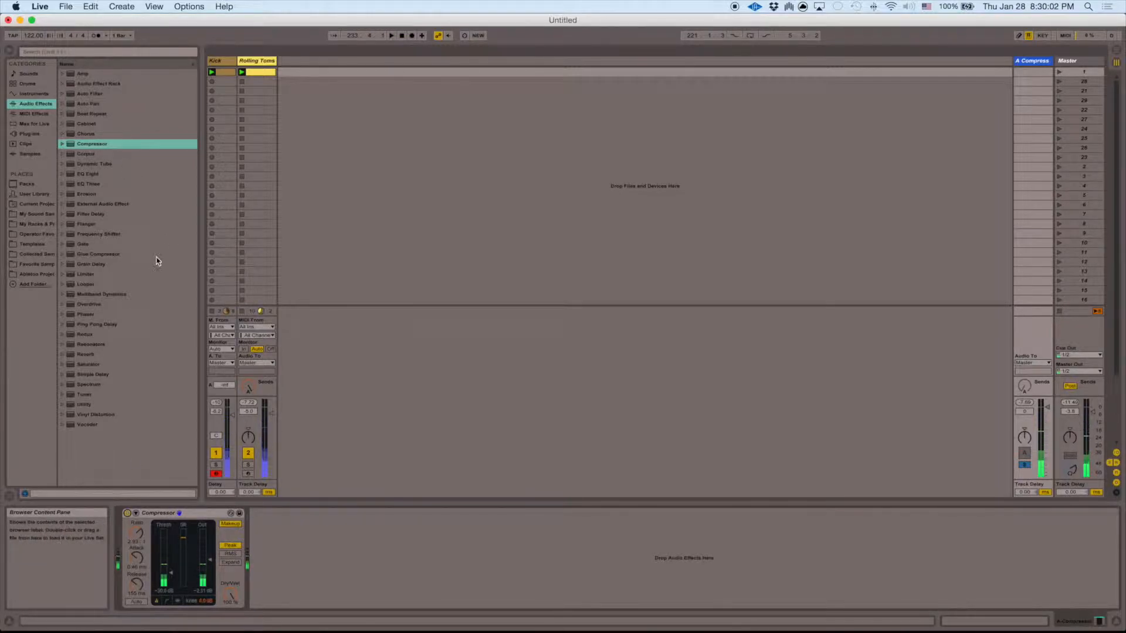
Add a Saturator after the Compressor, with Soft Clip on and its output level reduced.
drag(85, 364, 280, 535)
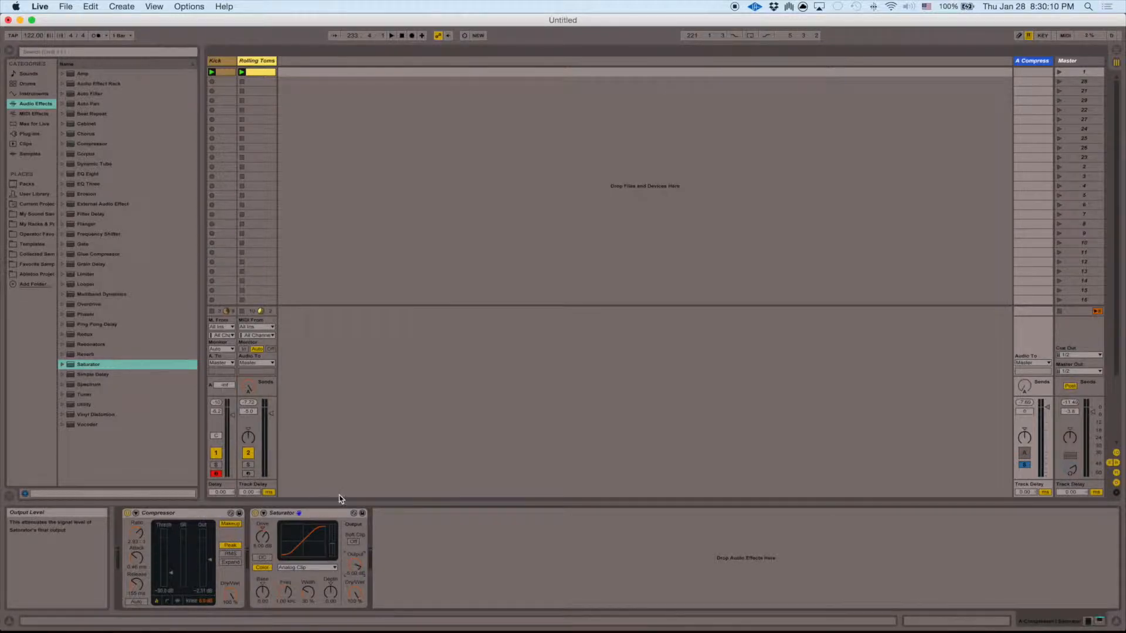
click(355, 542)
key(space)
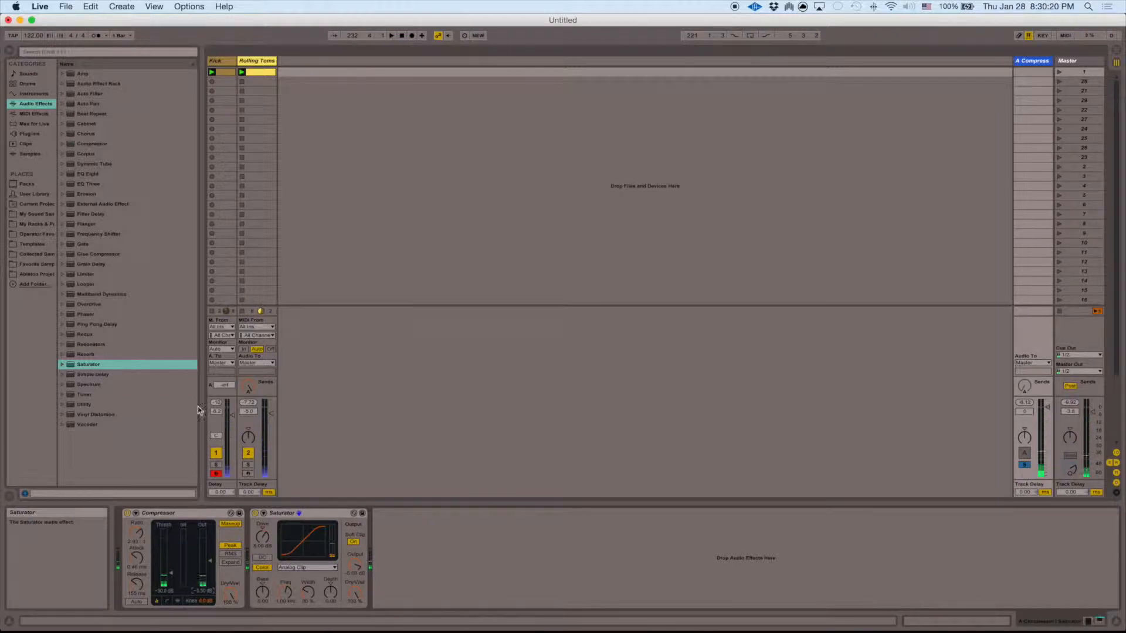
Add a Vocoder with Enhance on after the Saturator, and lower the return track's volume.
drag(107, 422, 491, 594)
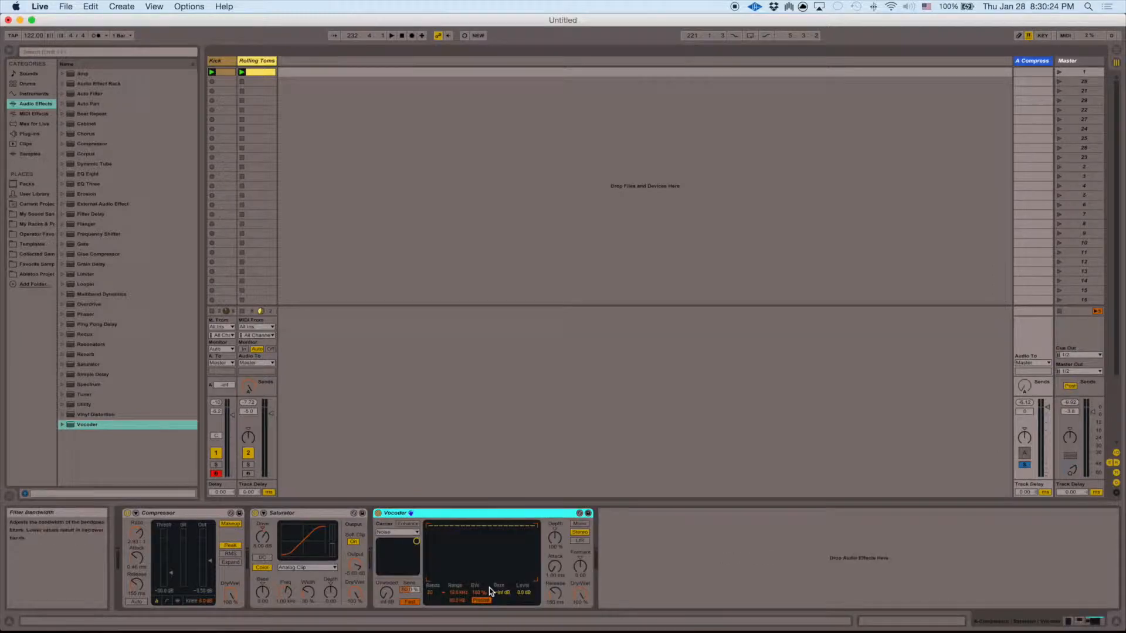
click(407, 524)
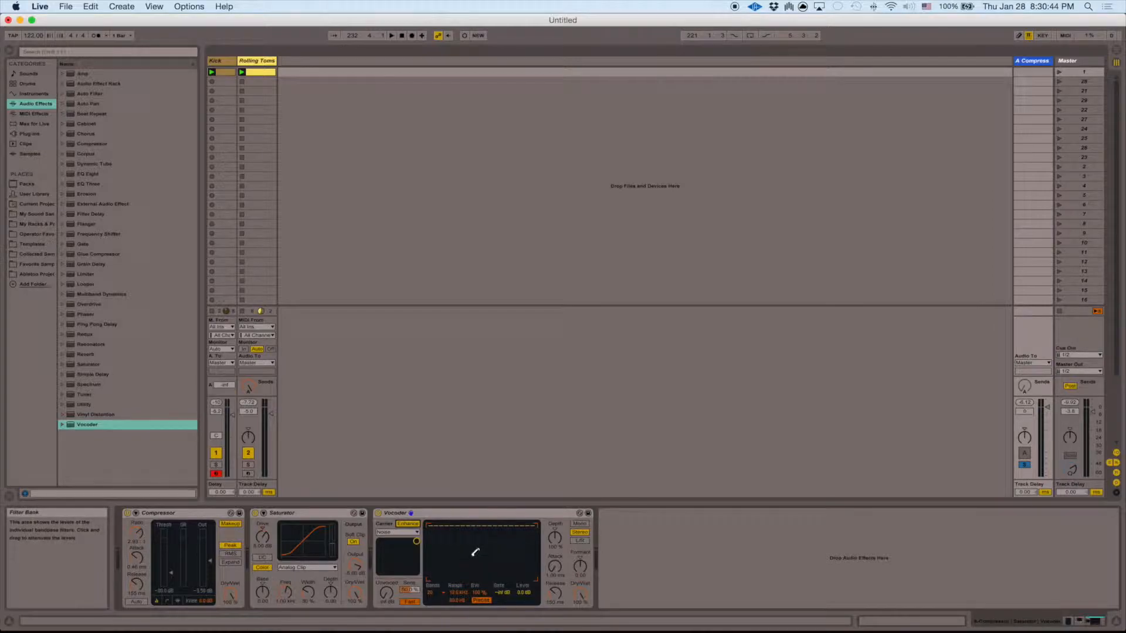
key(space)
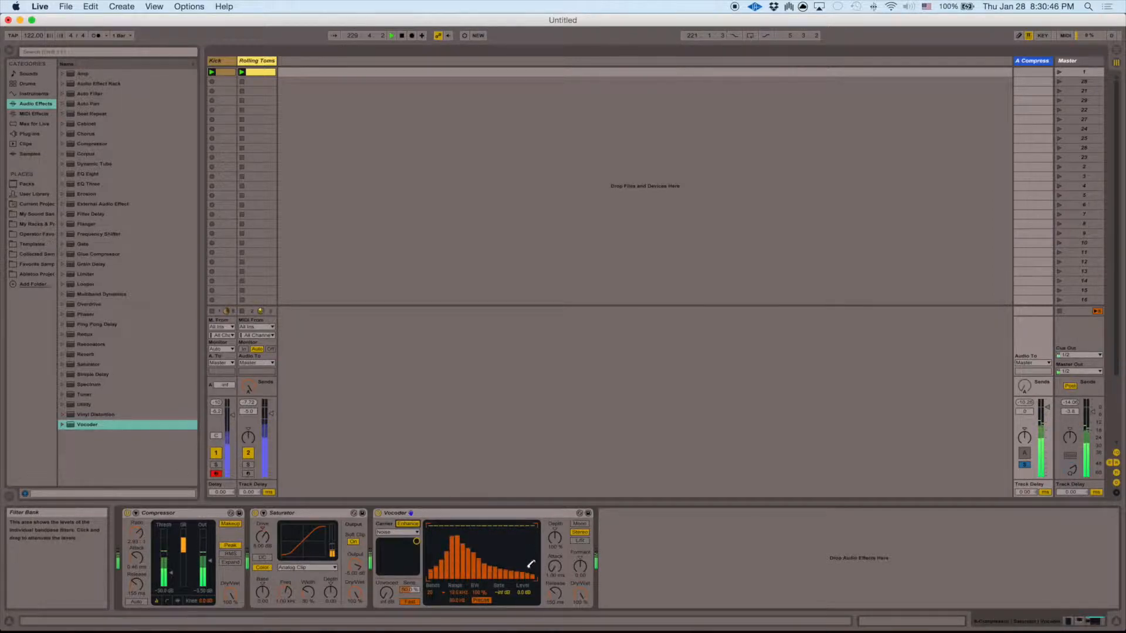
drag(1046, 406, 1047, 412)
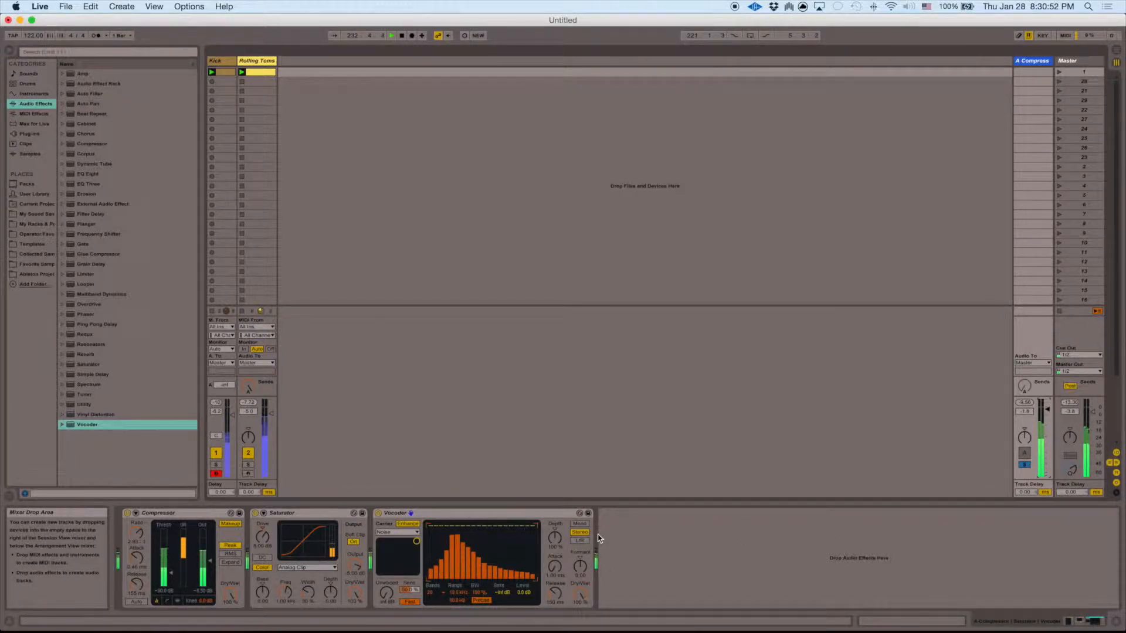
Adjust the Vocoder's release time and reduce its envelope depth.
drag(556, 592, 556, 597)
click(556, 596)
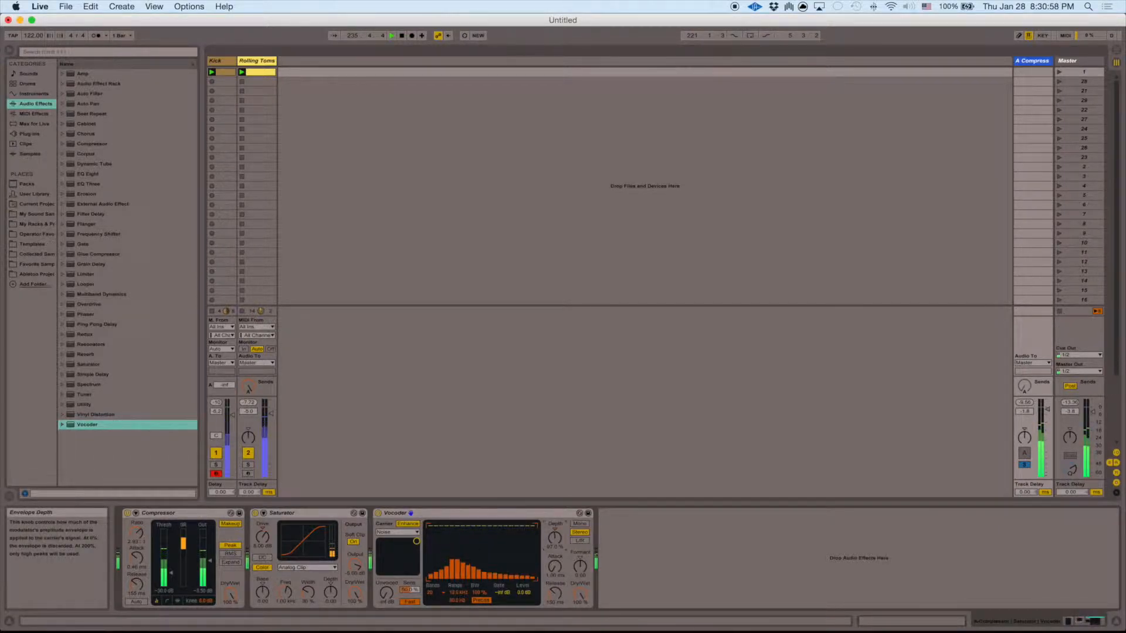
drag(554, 537, 558, 541)
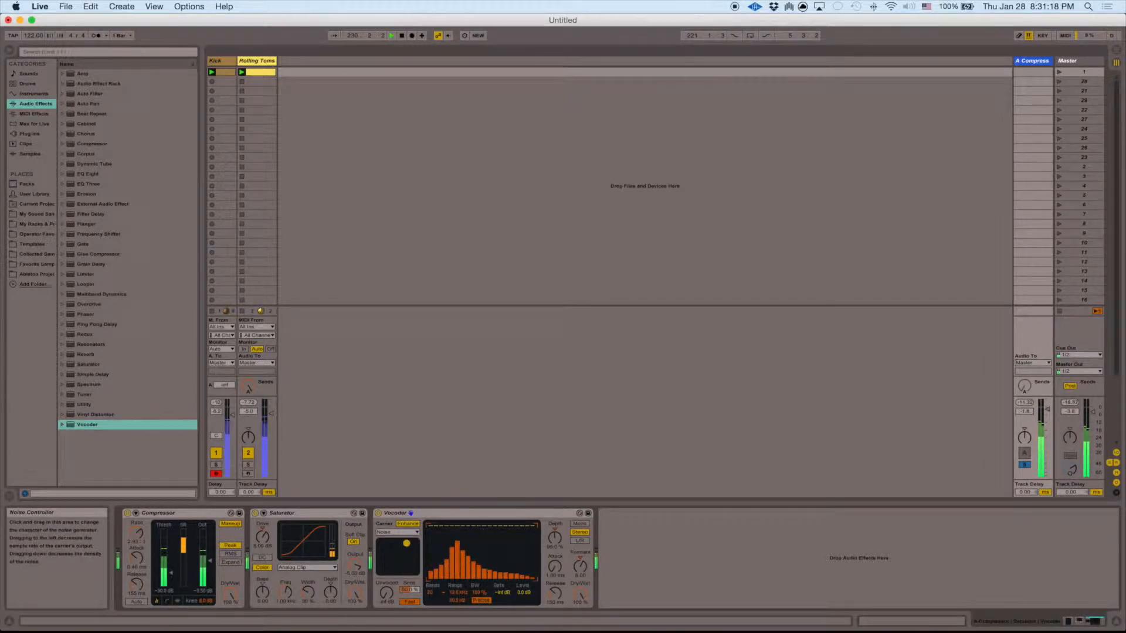
Audition several Vocoder band counts during playback and settle on 16 bands.
click(436, 594)
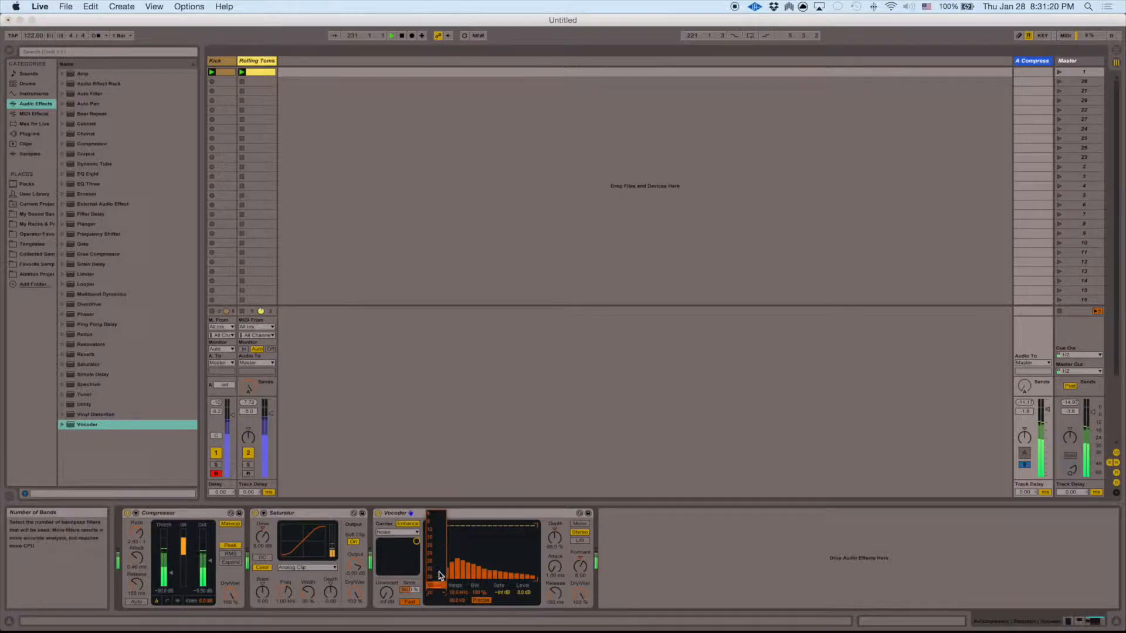
click(437, 514)
click(435, 594)
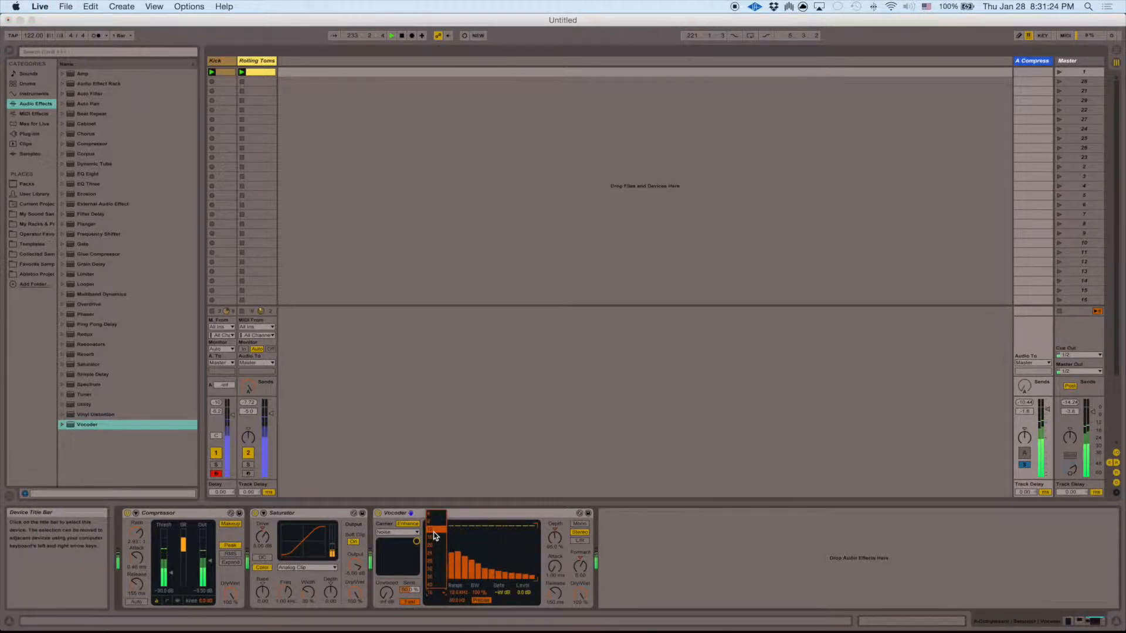
click(444, 595)
click(440, 615)
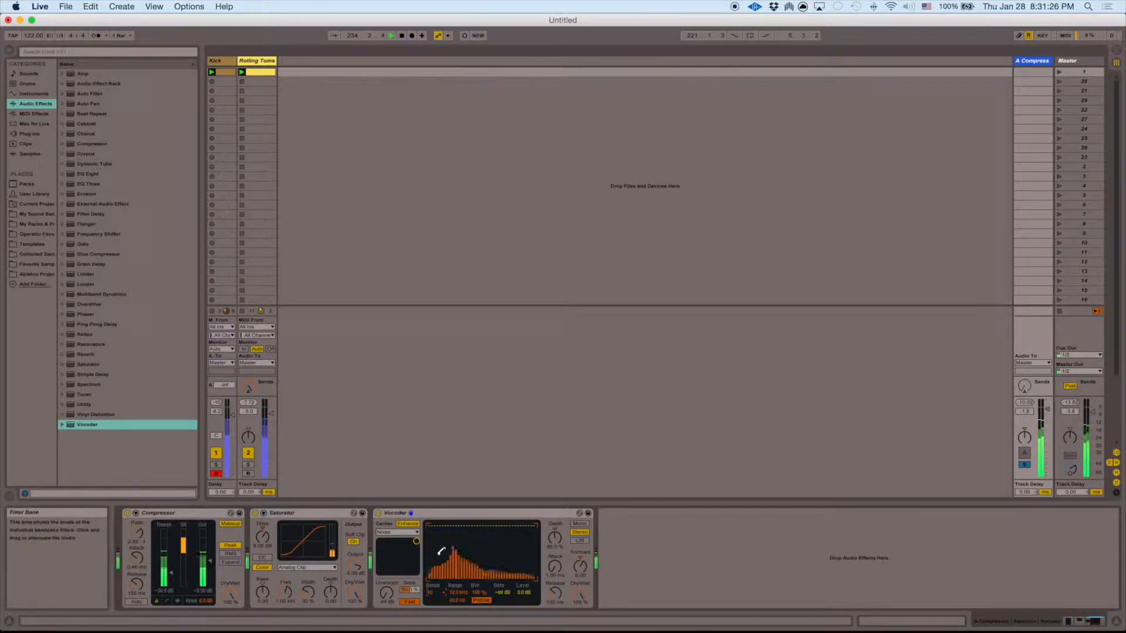
click(441, 594)
click(436, 538)
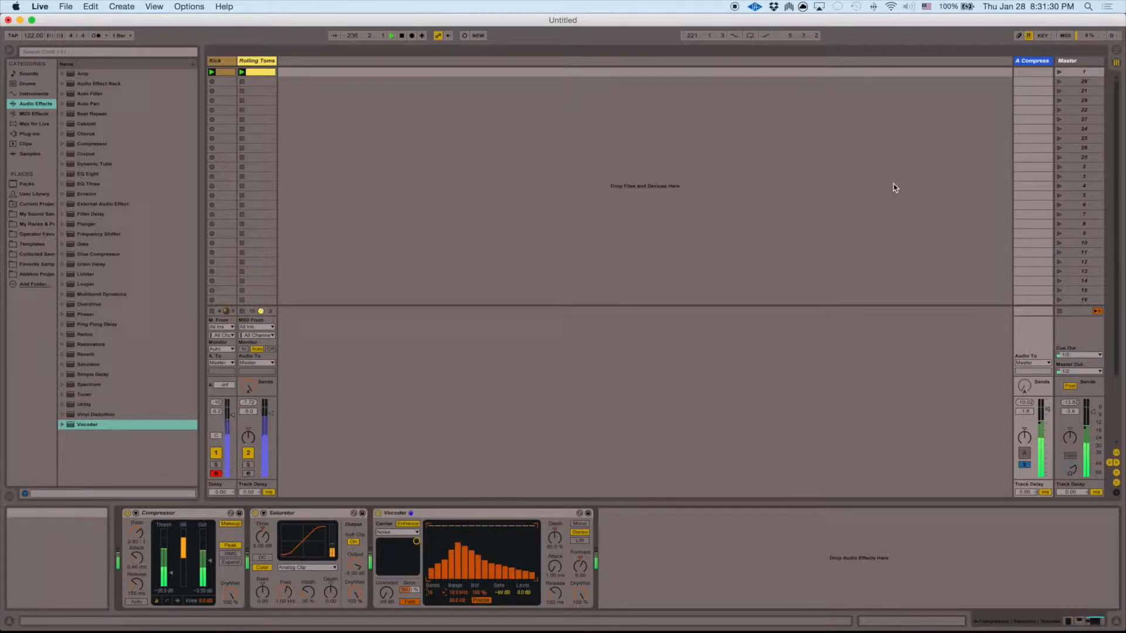
key(space)
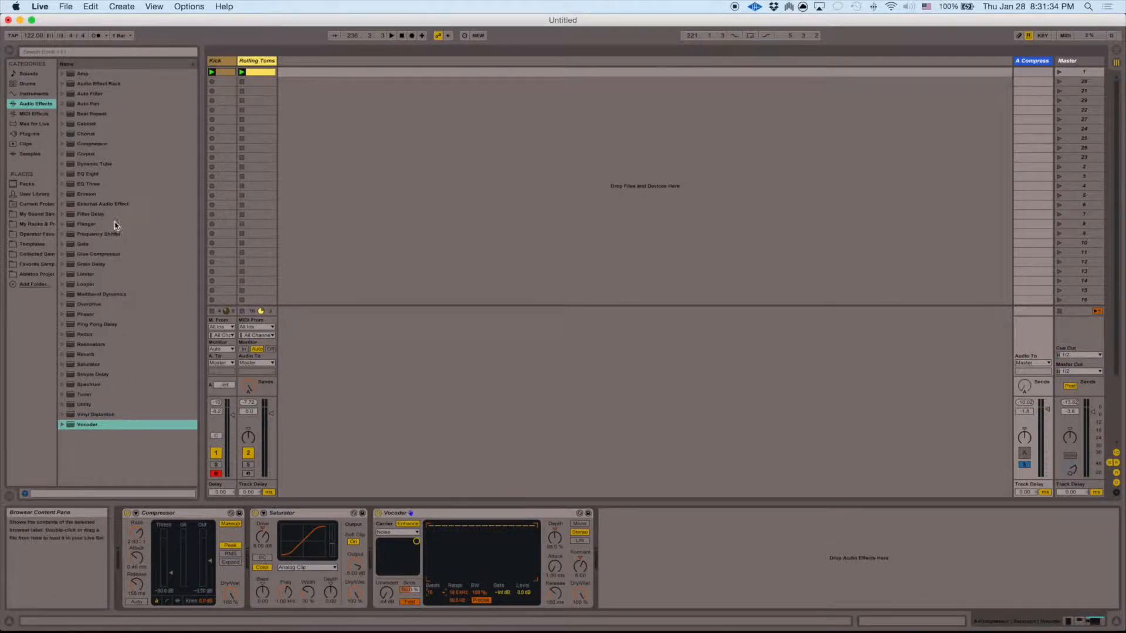
Add an Auto Filter after the Vocoder, using the bandpass type and the OSR circuit.
drag(101, 95, 764, 579)
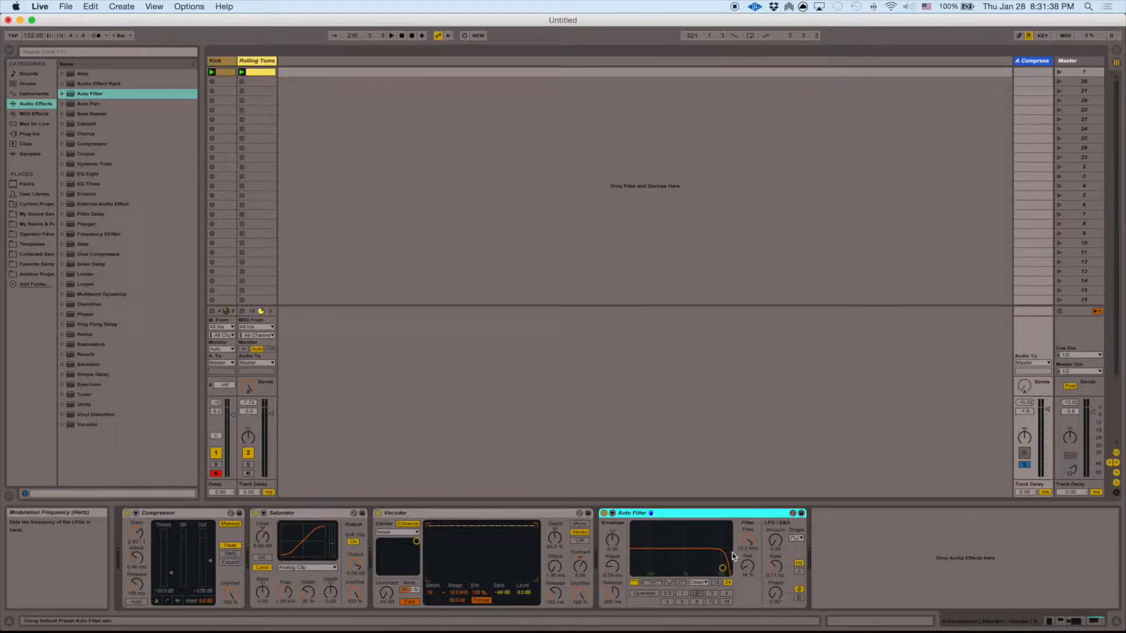
click(659, 584)
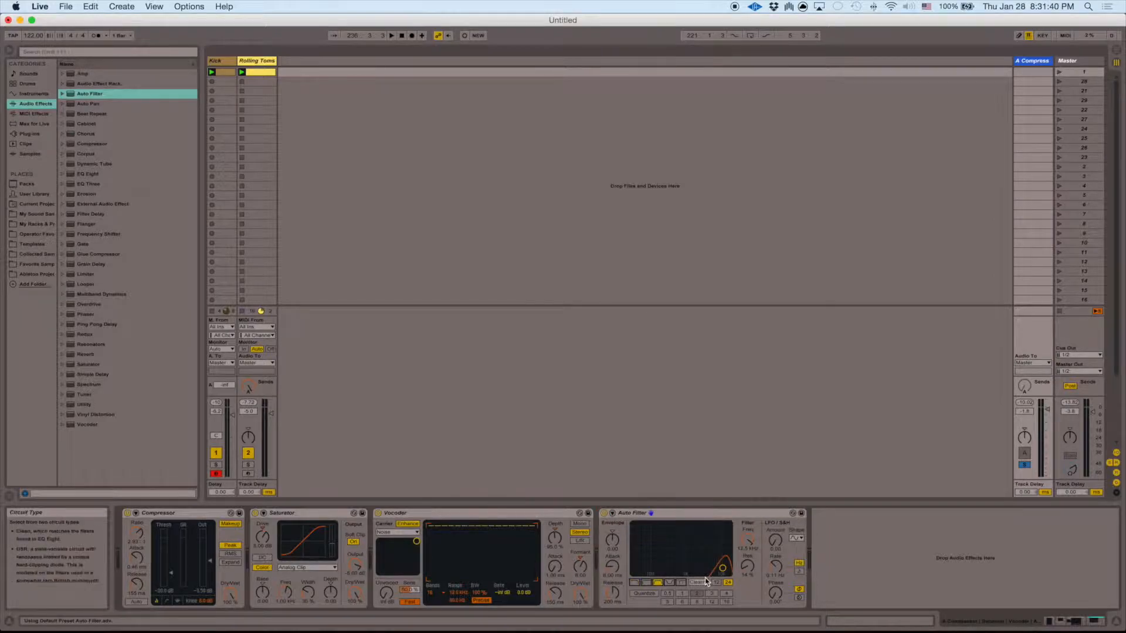
click(703, 598)
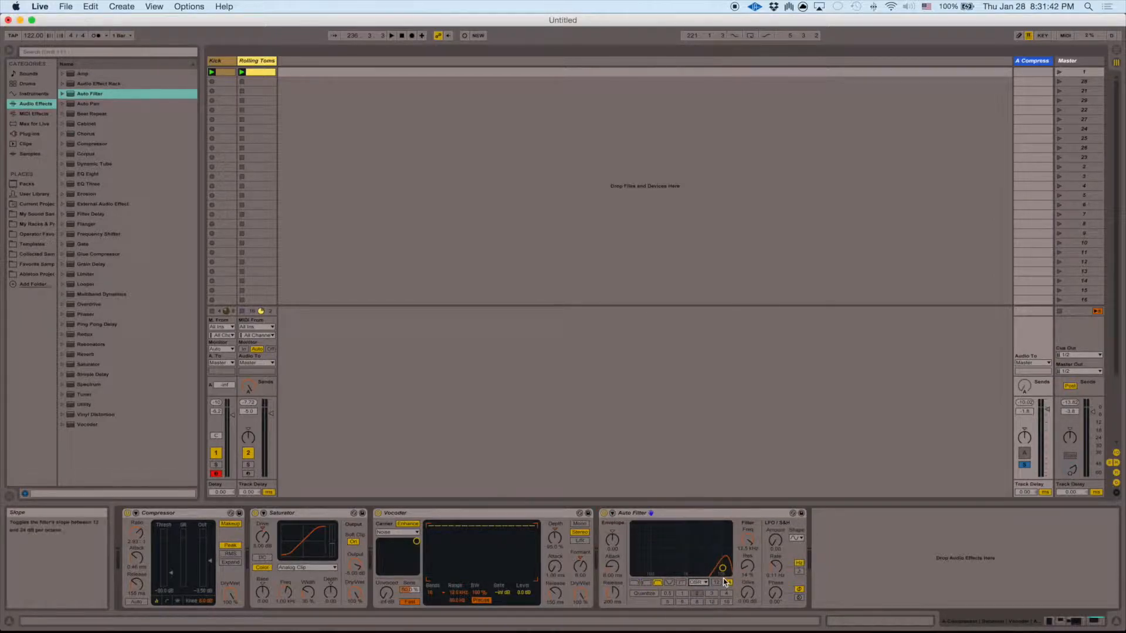
Set the Auto Filter to a 12 dB slope with its cutoff at about 2.5 kHz and a higher Q.
click(716, 583)
drag(723, 568, 698, 553)
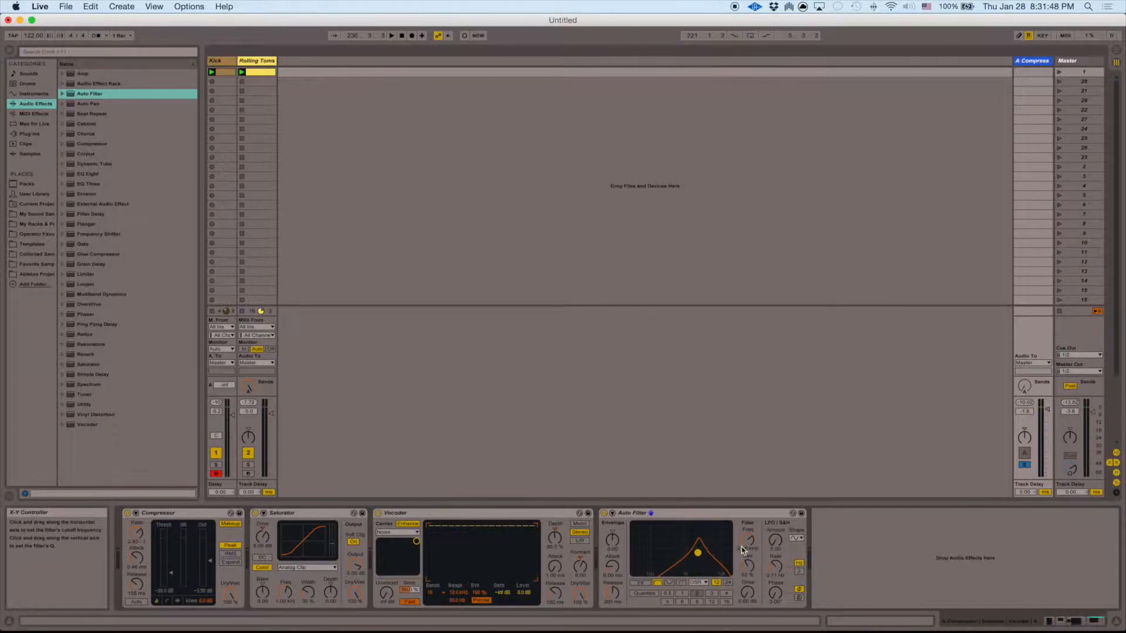
key(Return)
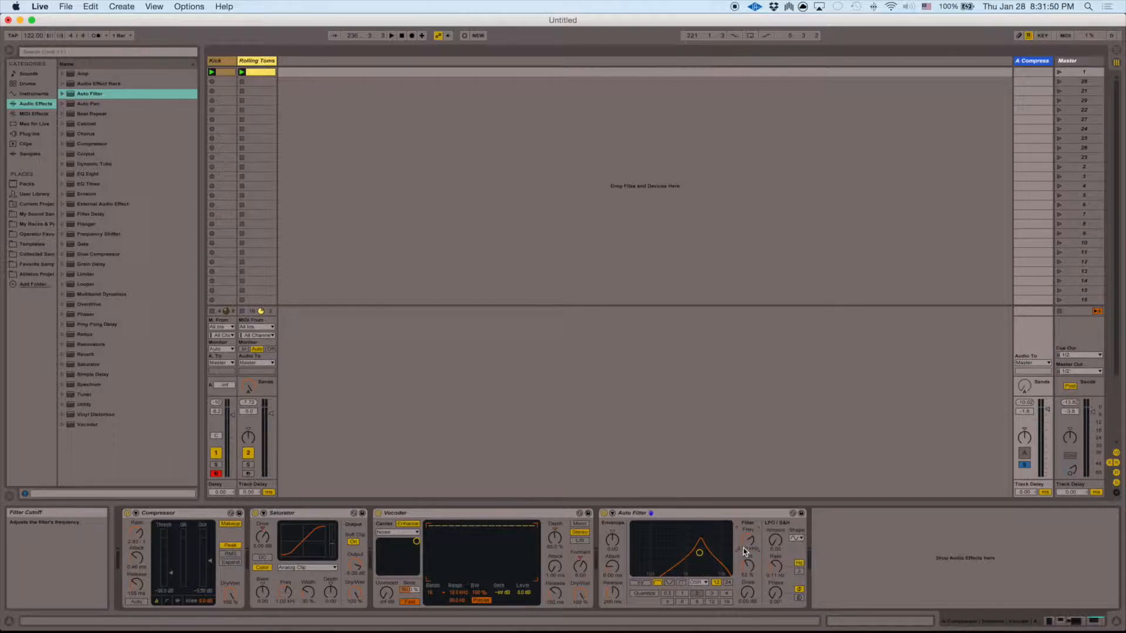
drag(743, 565, 743, 567)
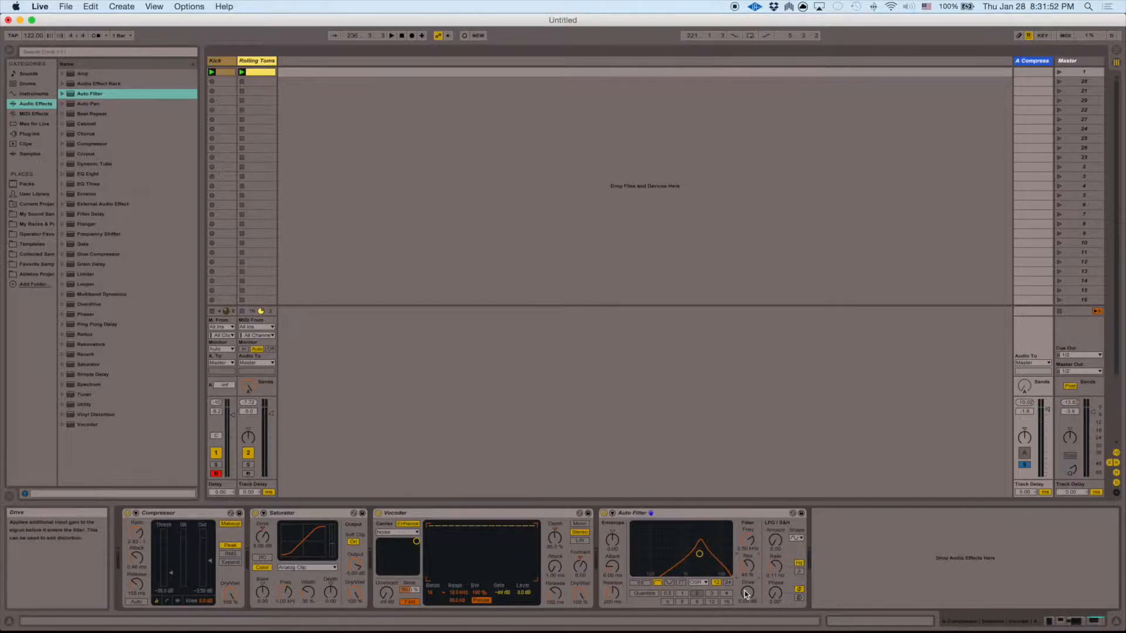
Raise the Auto Filter's LFO modulation amount and slow its rate while auditioning the loop.
key(space)
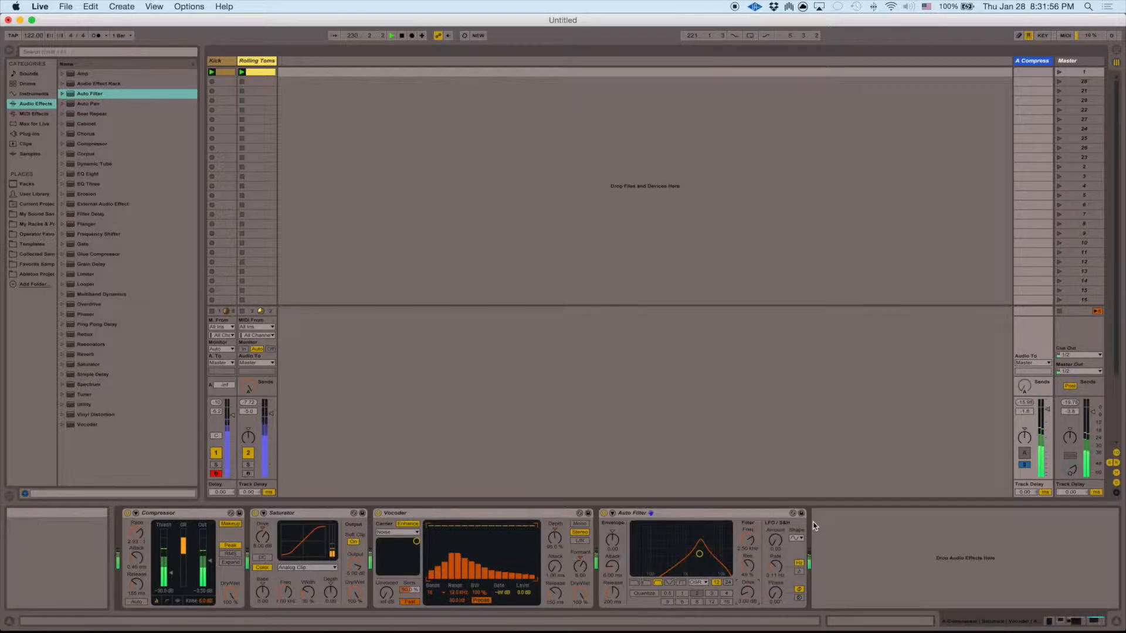
drag(777, 541, 776, 531)
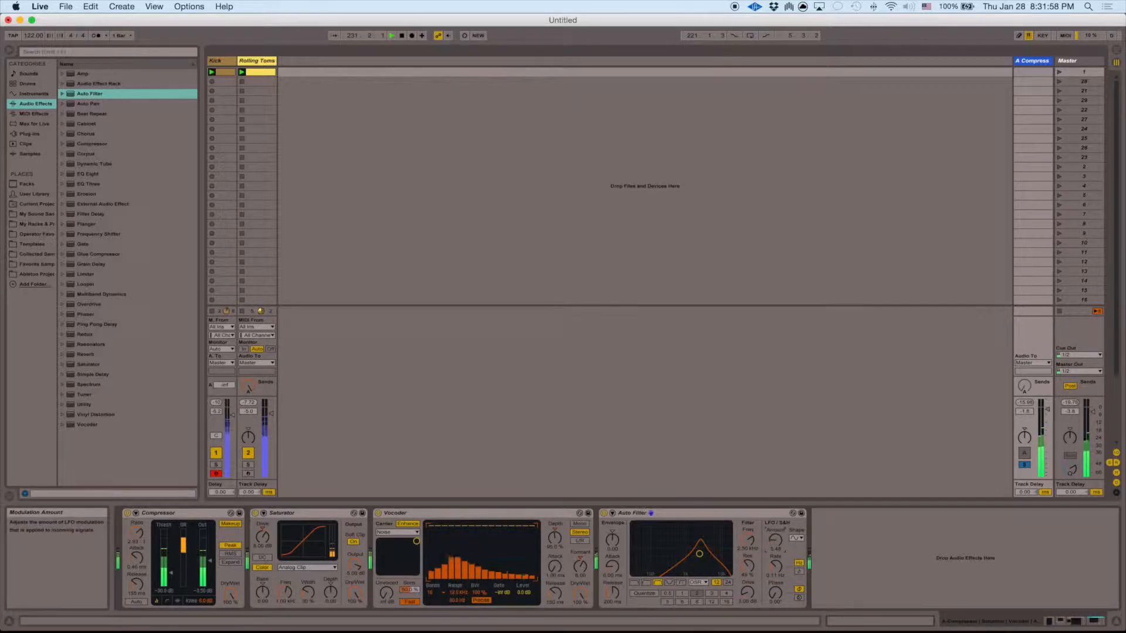
drag(780, 572, 780, 577)
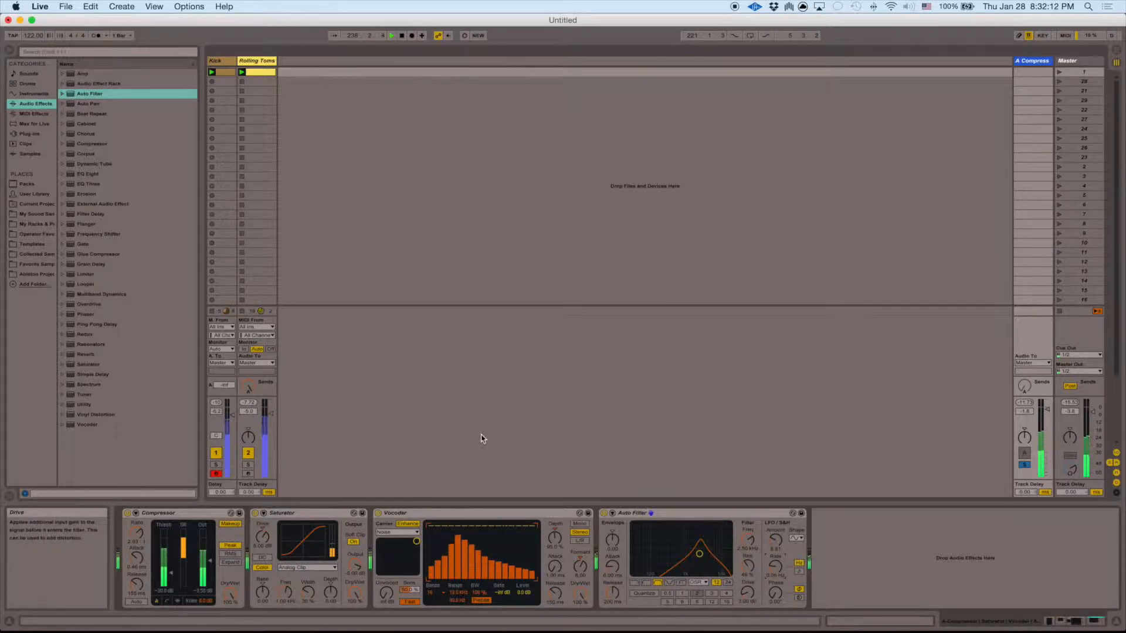
key(space)
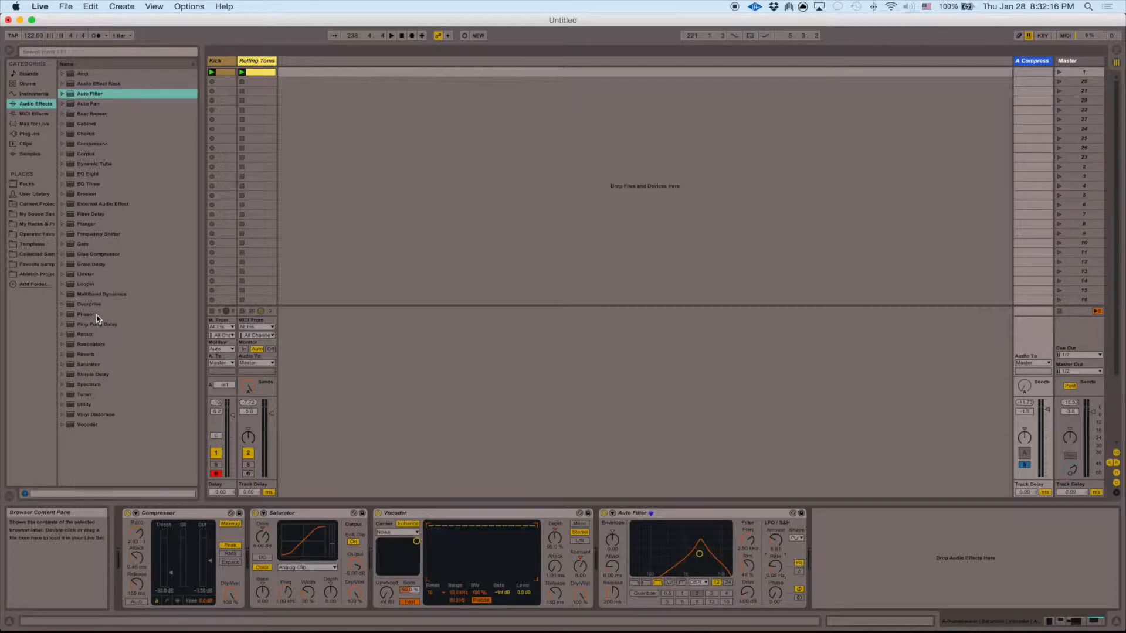
Add a Flanger after the Auto Filter with a fine-tuned delay time, a slower LFO rate and a reduced dry/wet mix.
drag(86, 225, 861, 569)
key(space)
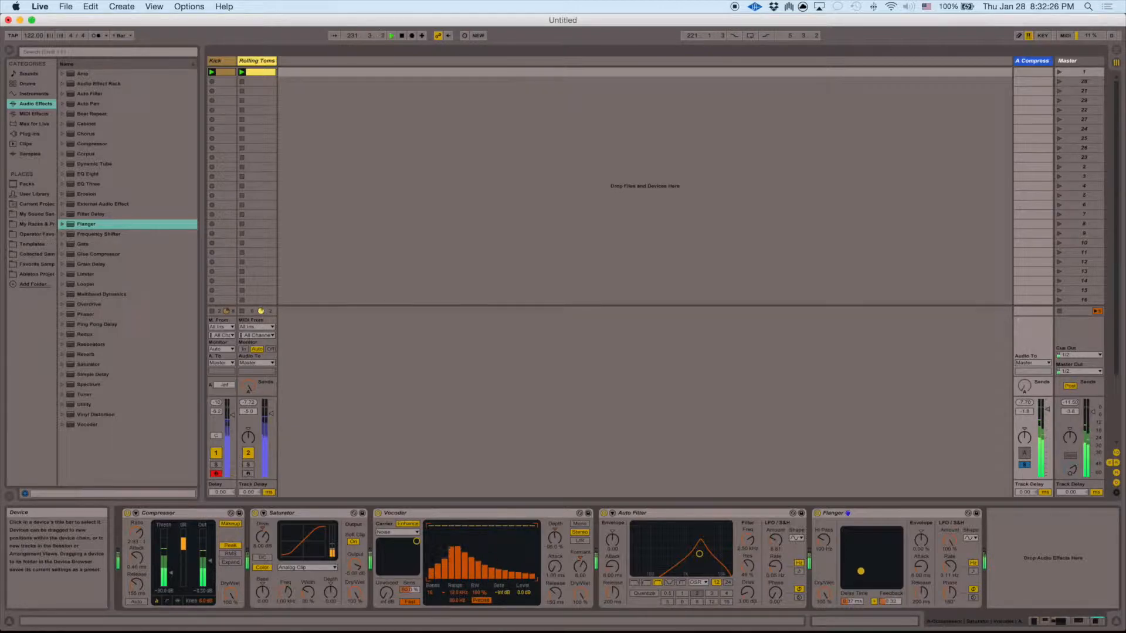
drag(860, 572, 860, 571)
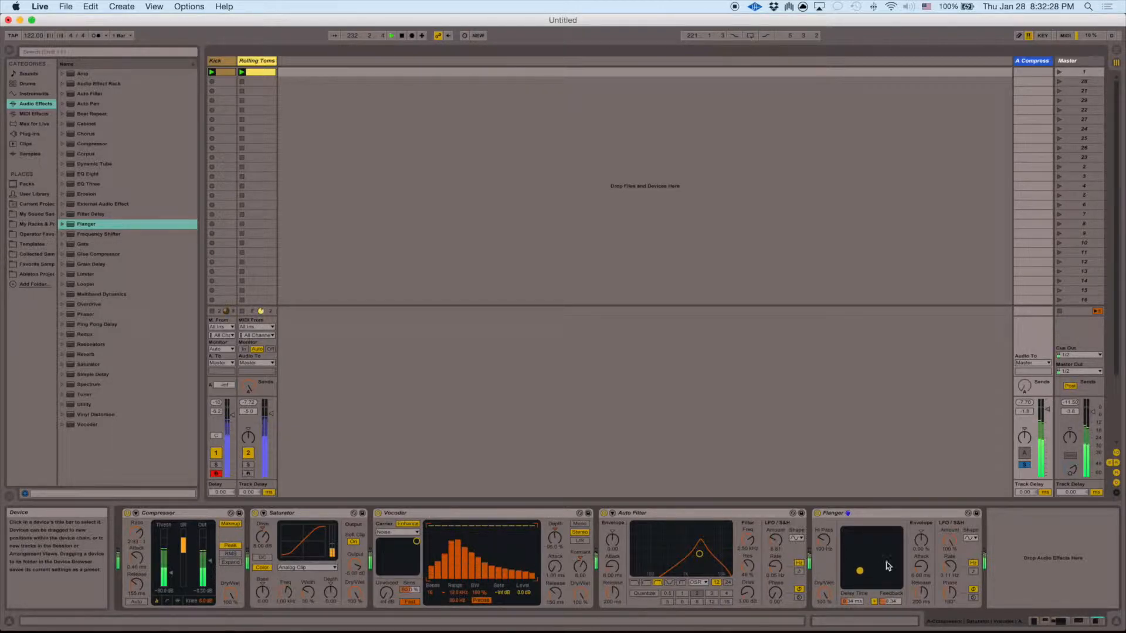
drag(949, 571, 949, 578)
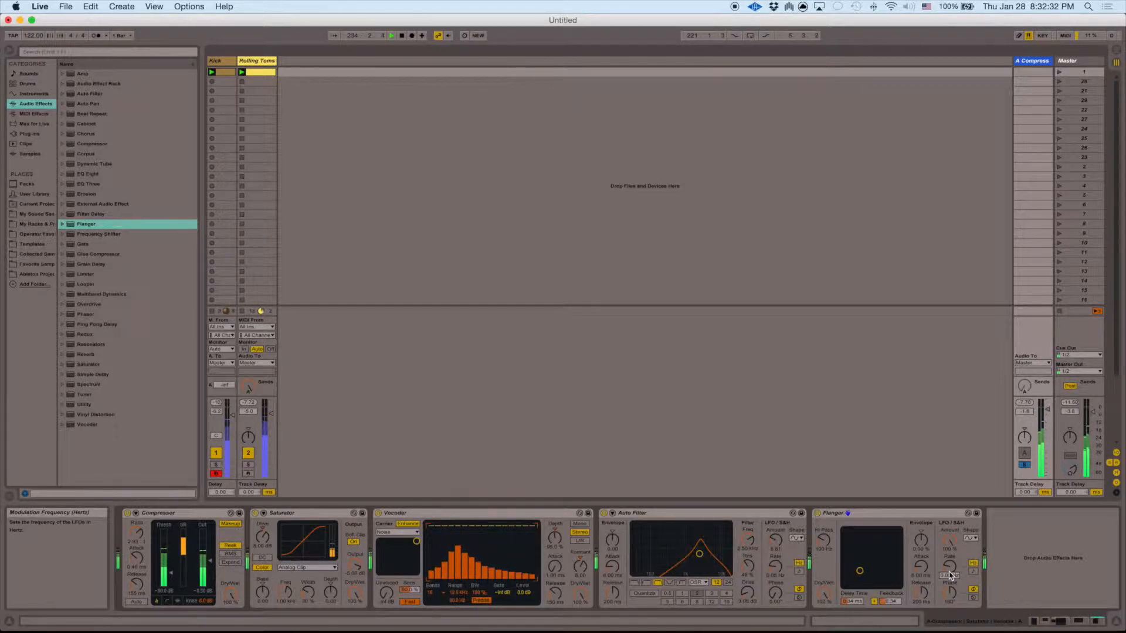
drag(824, 594, 825, 601)
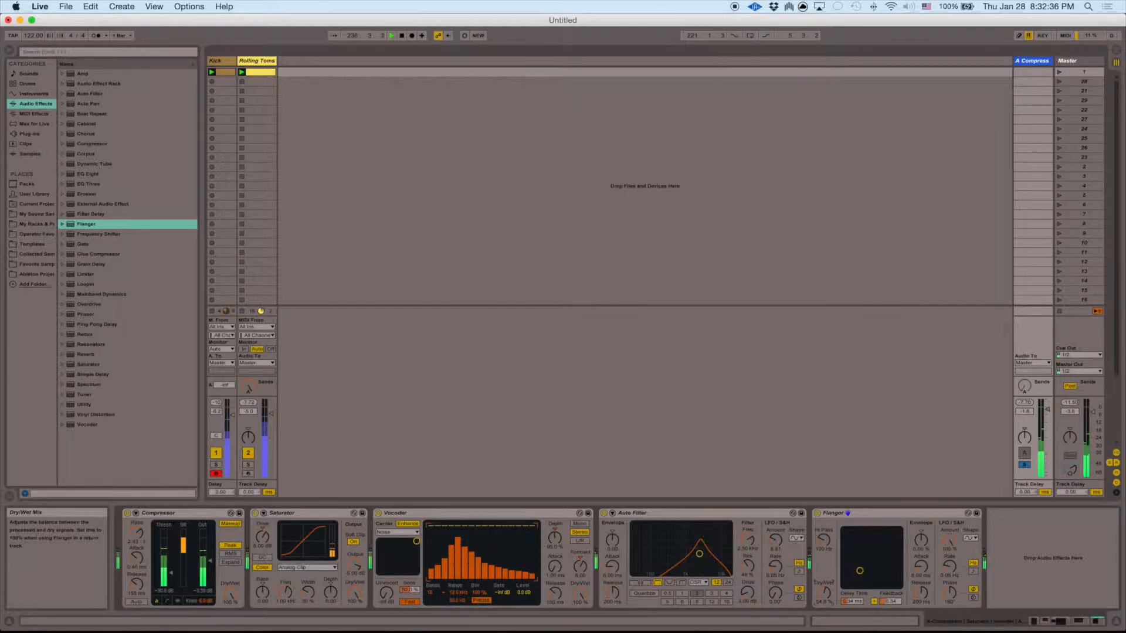
key(space)
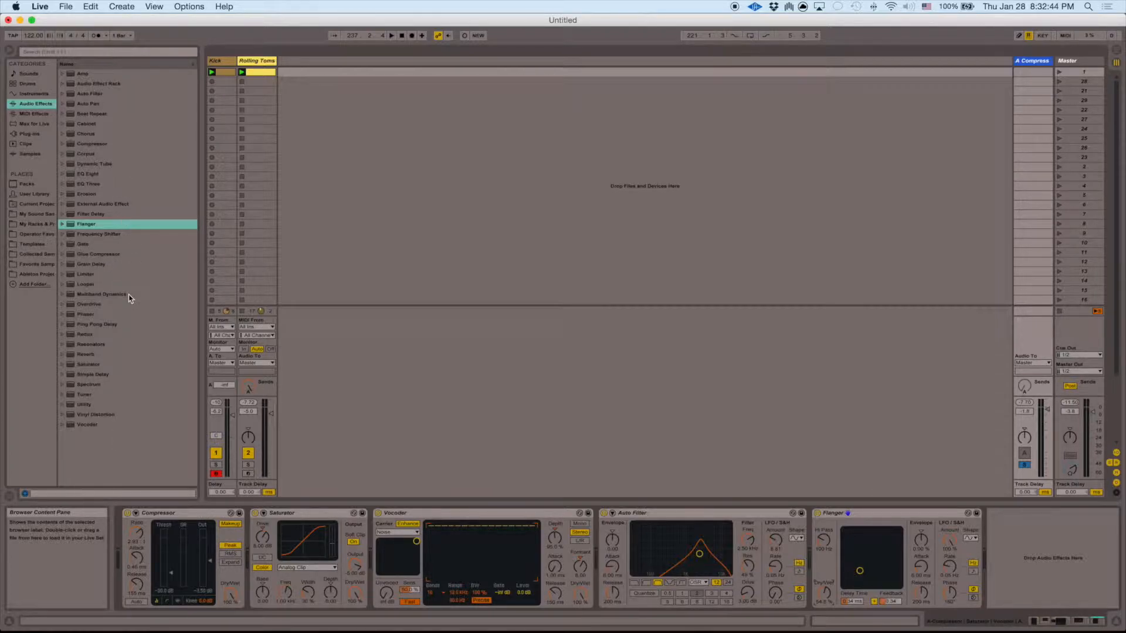
Add a Reverb after the Flanger and deactivate it.
drag(101, 358, 1064, 525)
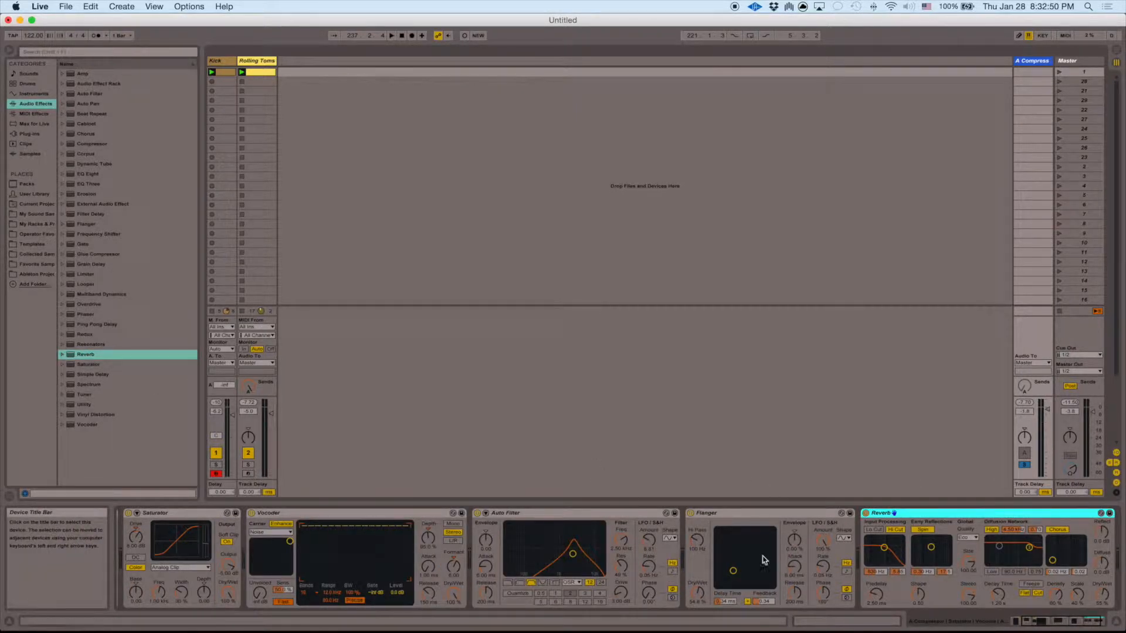
click(865, 513)
drag(1023, 622, 1011, 622)
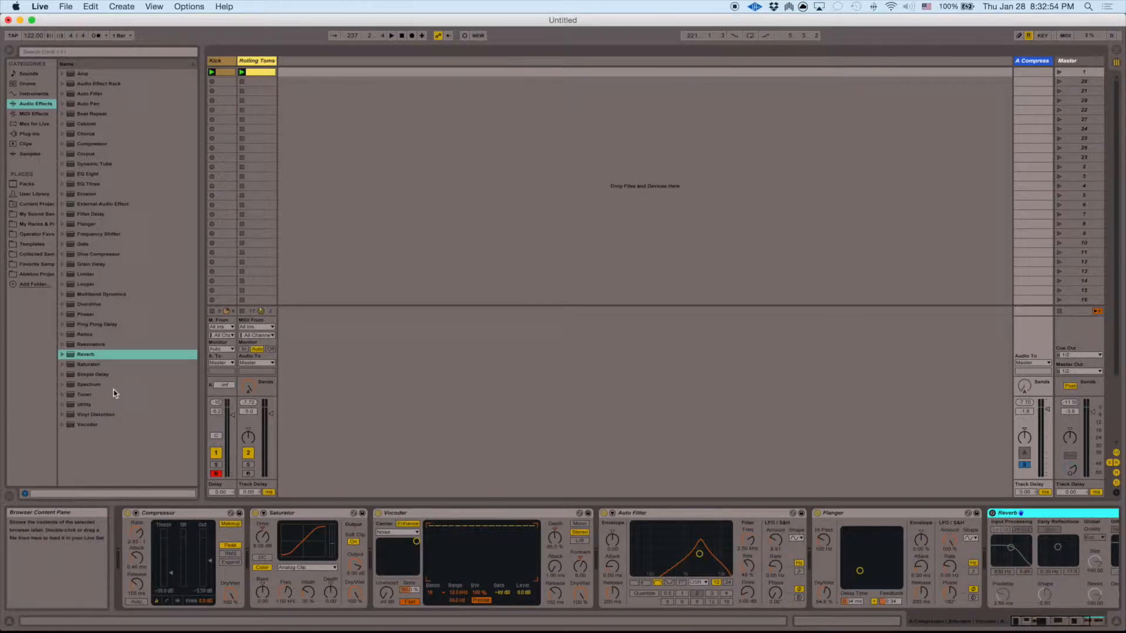
Try a linked Simple Delay before the Auto Filter, testing beat divisions 2 and 3 and different feedback amounts, and delete it.
drag(103, 376, 617, 522)
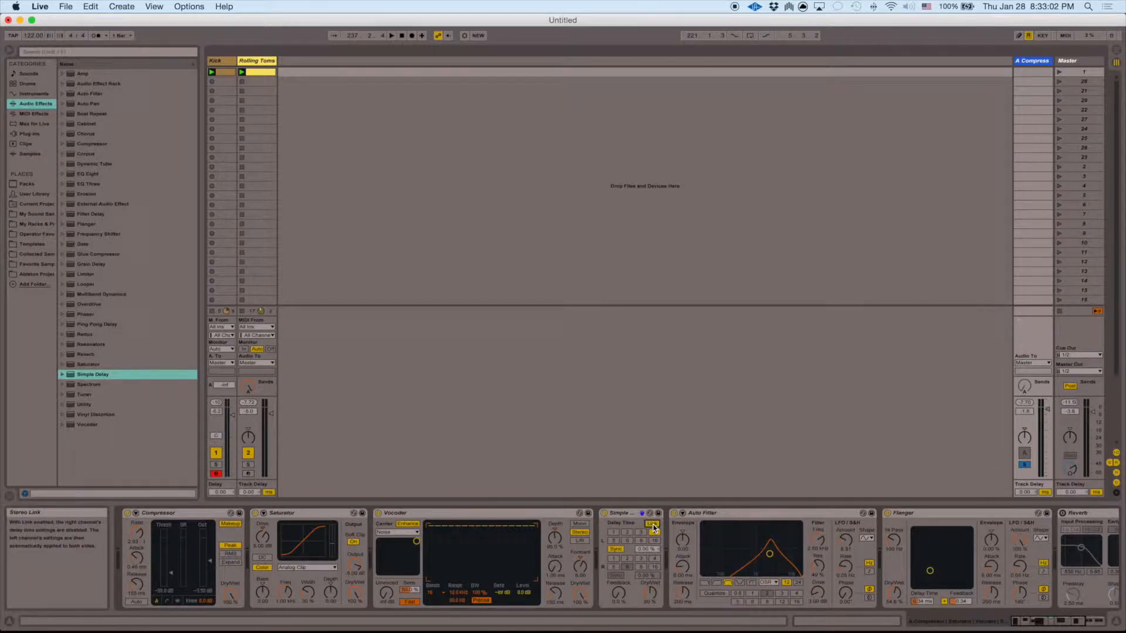
key(space)
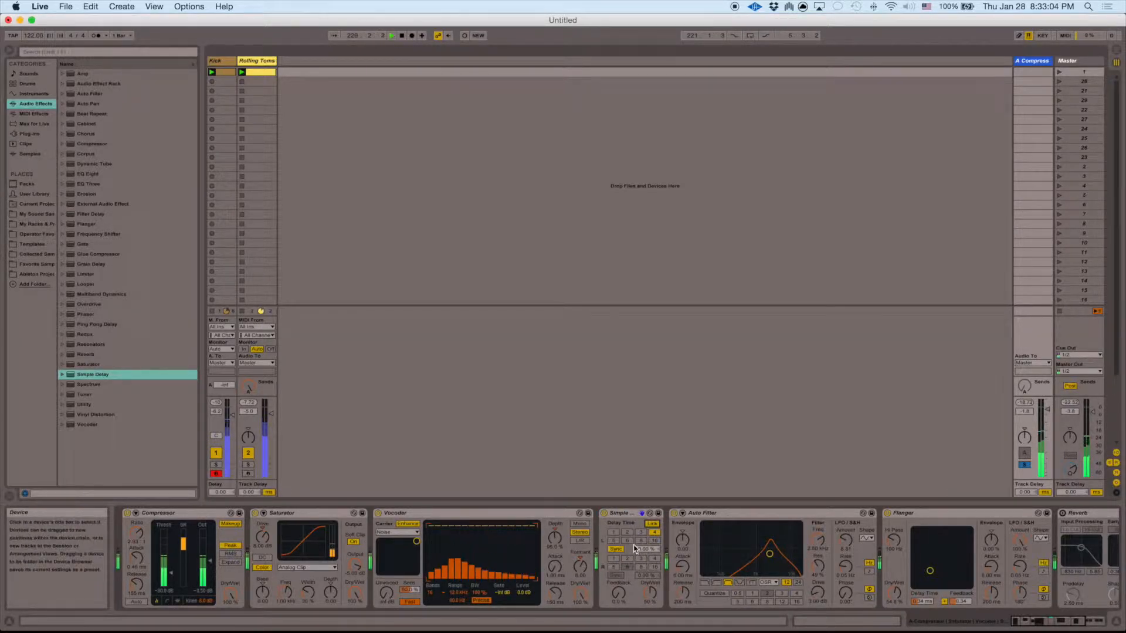
click(626, 533)
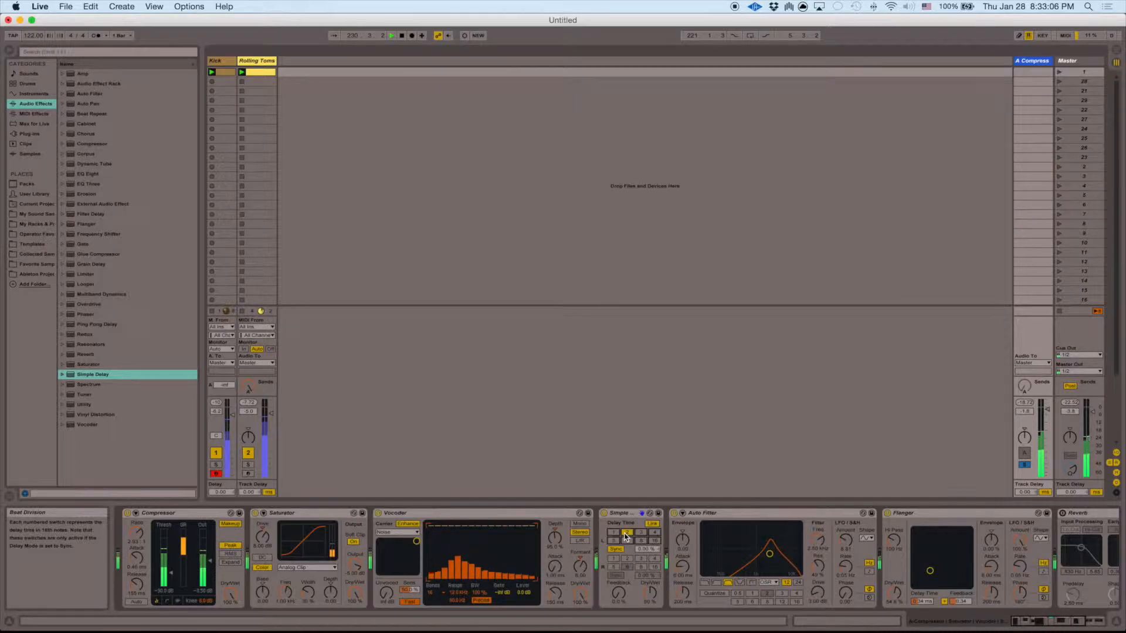
click(640, 532)
drag(620, 595, 620, 522)
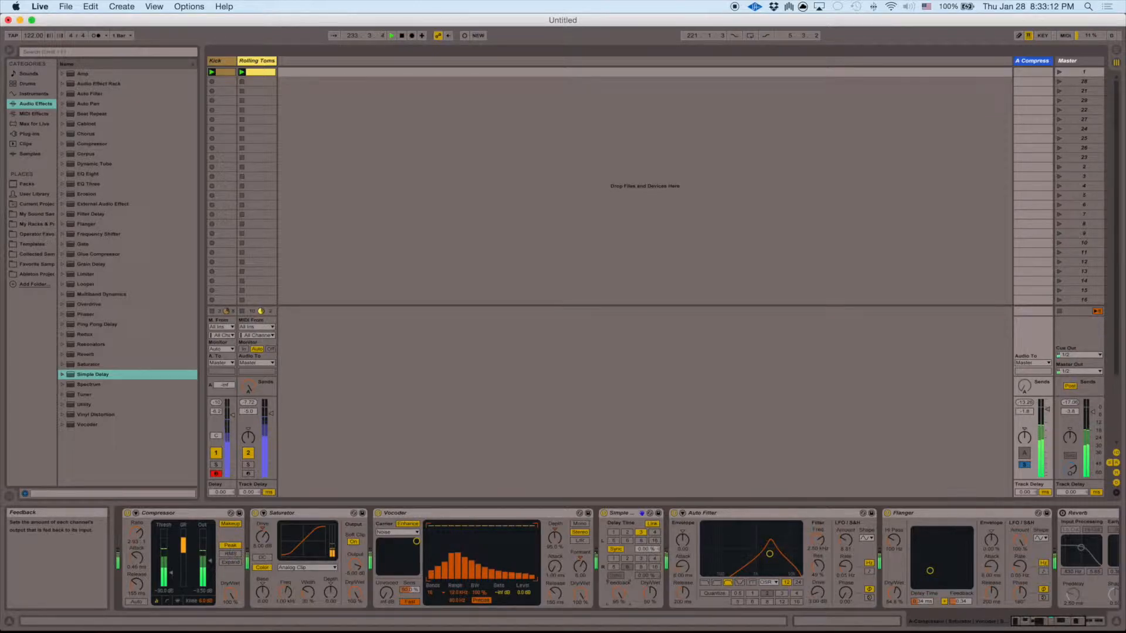
drag(619, 593, 619, 627)
click(617, 514)
key(Delete)
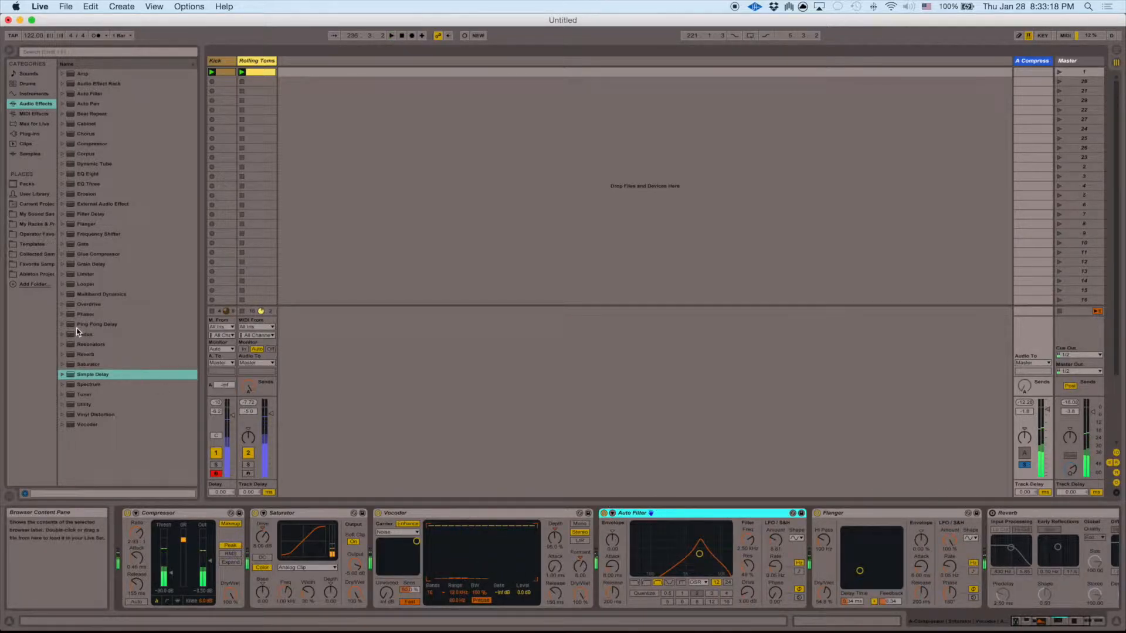
Add a Simple Delay between the Vocoder and Auto Filter, with Link on, beat division 3 and a -33.3 % delay offset.
mouse_move(95, 214)
mouse_down()
mouse_move(720, 630)
mouse_move(754, 583)
mouse_move(673, 578)
mouse_move(638, 561)
mouse_move(88, 215)
mouse_up()
drag(102, 375, 618, 542)
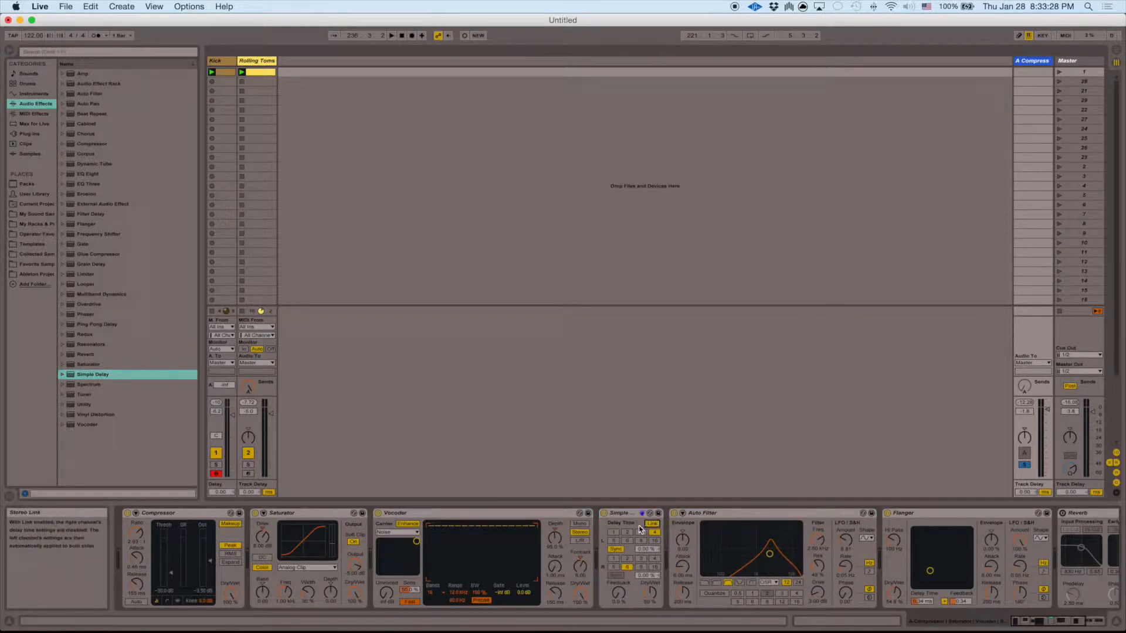
click(652, 522)
click(641, 533)
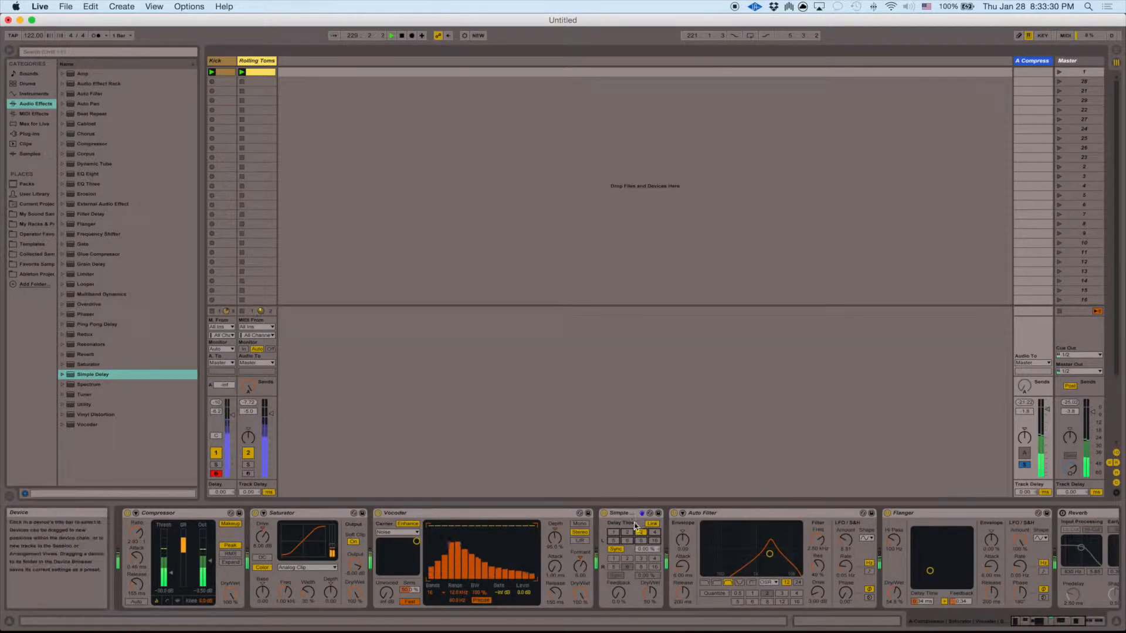
right_click(640, 526)
click(650, 492)
click(647, 550)
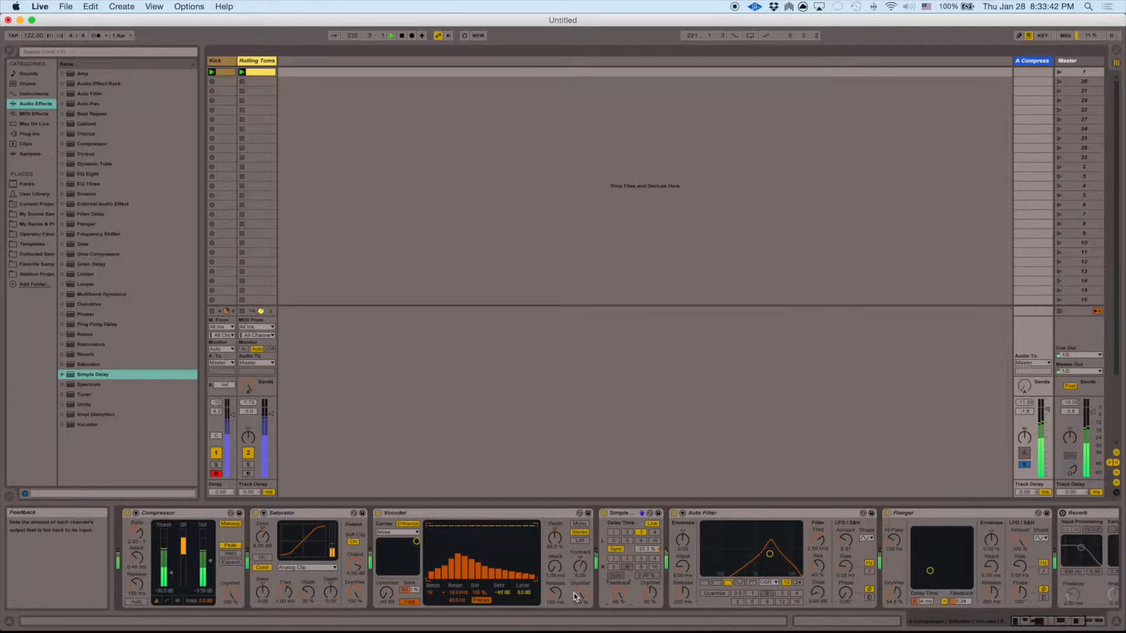
Test a longer Vocoder release, lower the Simple Delay's feedback, and compare the sound with the delay bypassed and active.
drag(556, 595, 556, 516)
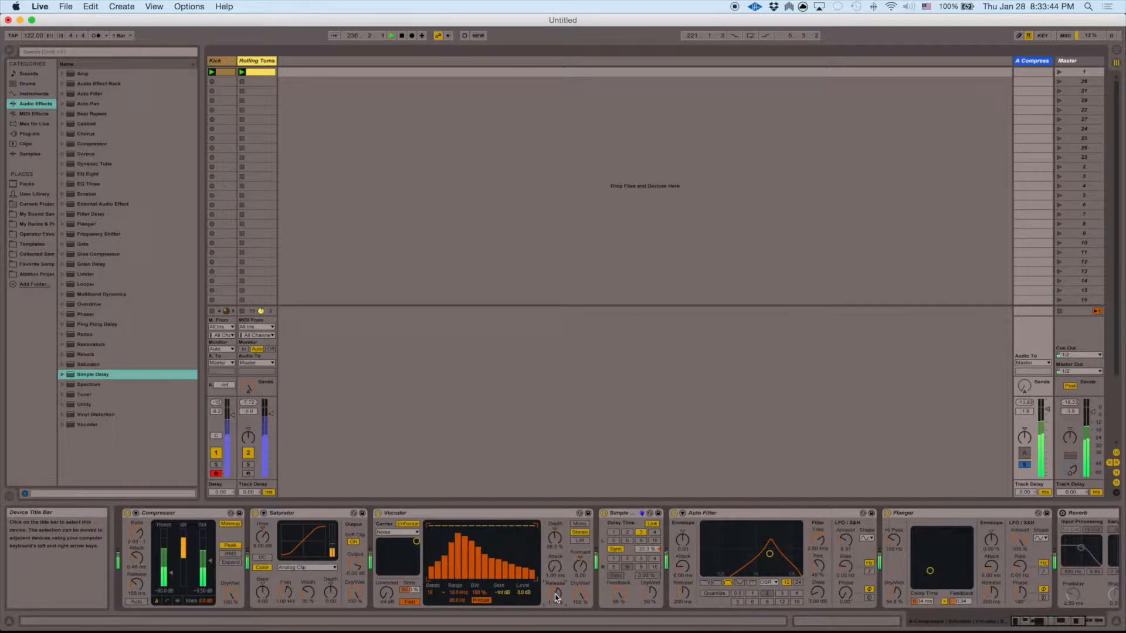
drag(618, 589, 618, 607)
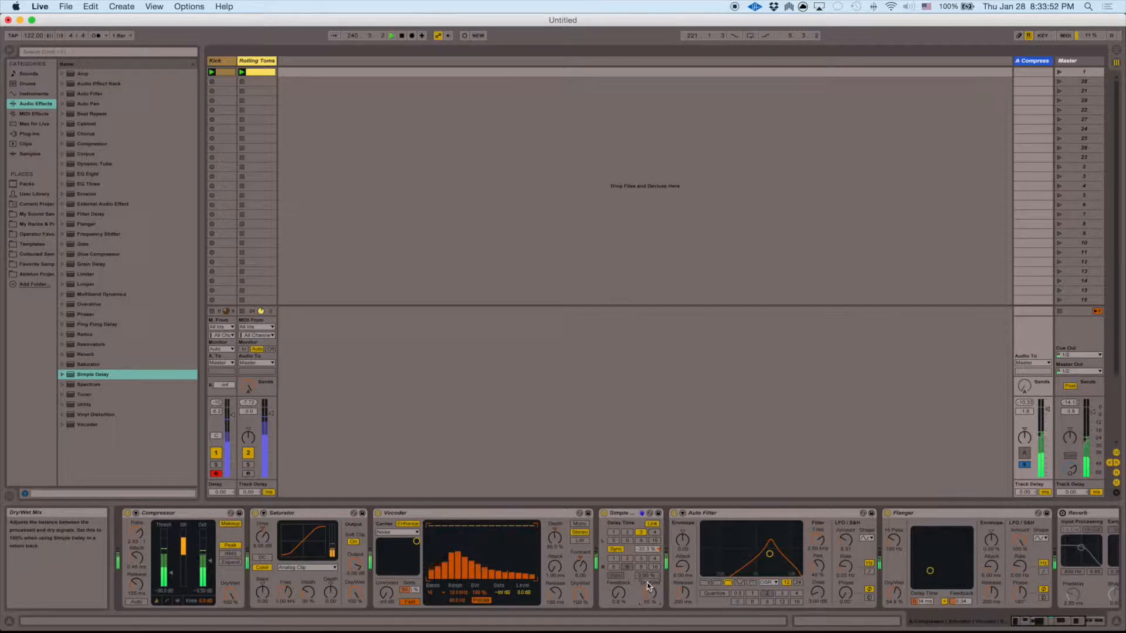
click(603, 513)
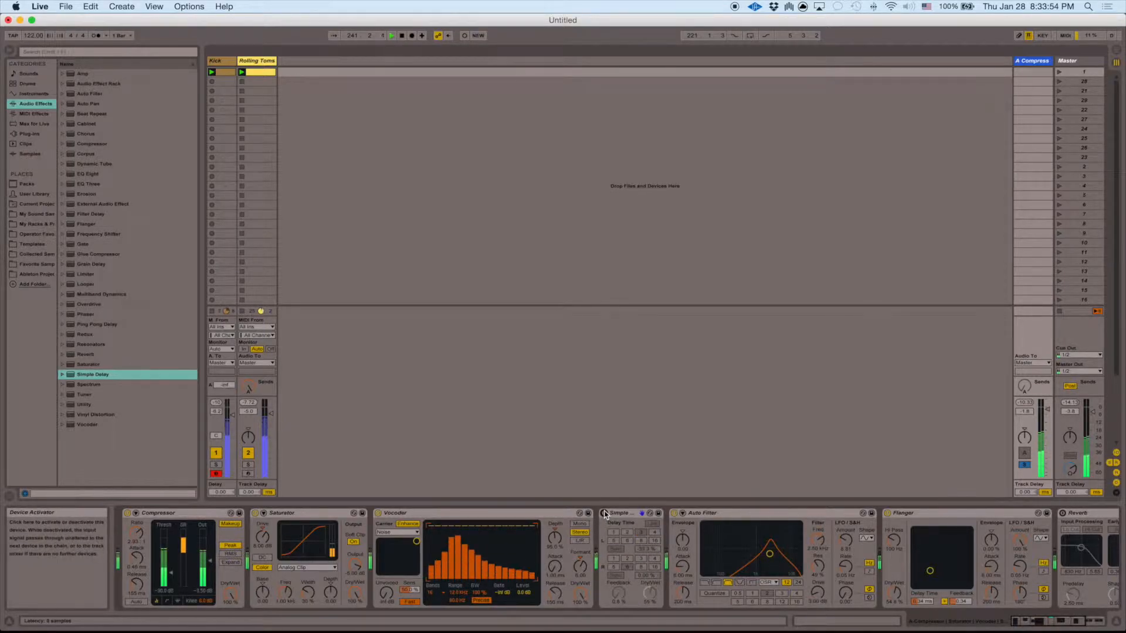
click(603, 514)
key(space)
Activate the Reverb at the end of the chain and set its quality to High, with the return track soloed.
click(1024, 465)
click(1064, 623)
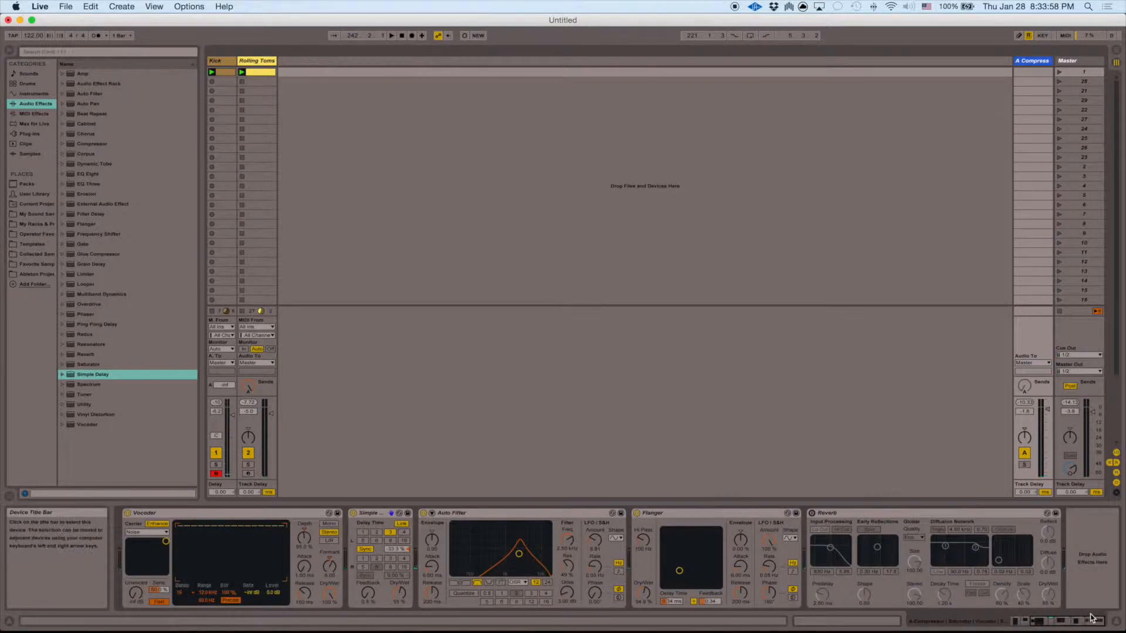
key(space)
click(813, 514)
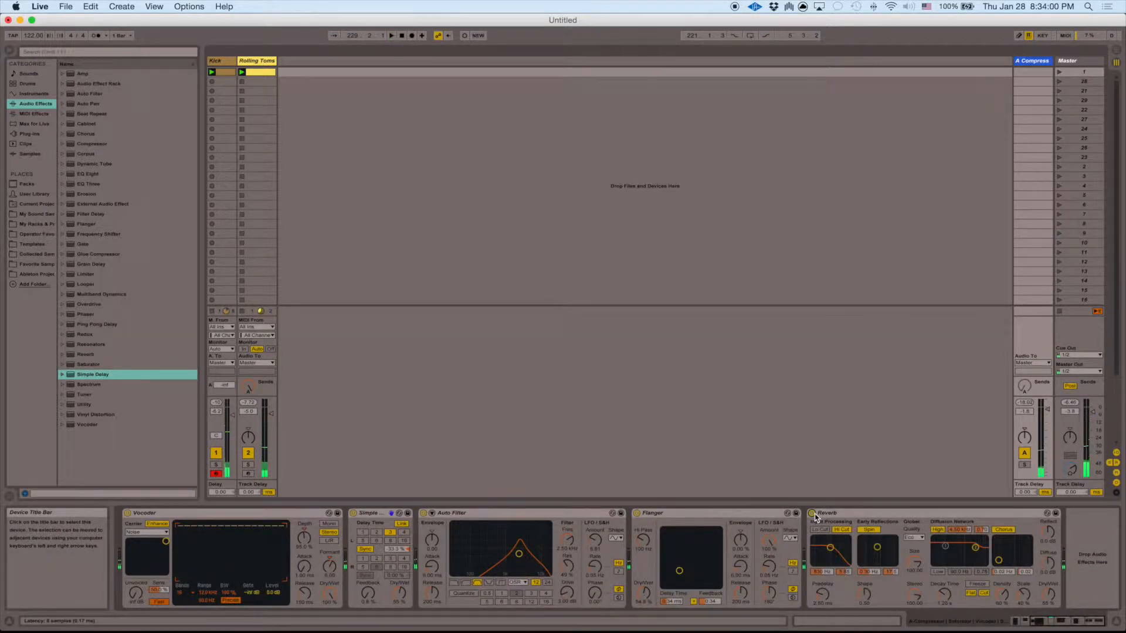
click(1024, 465)
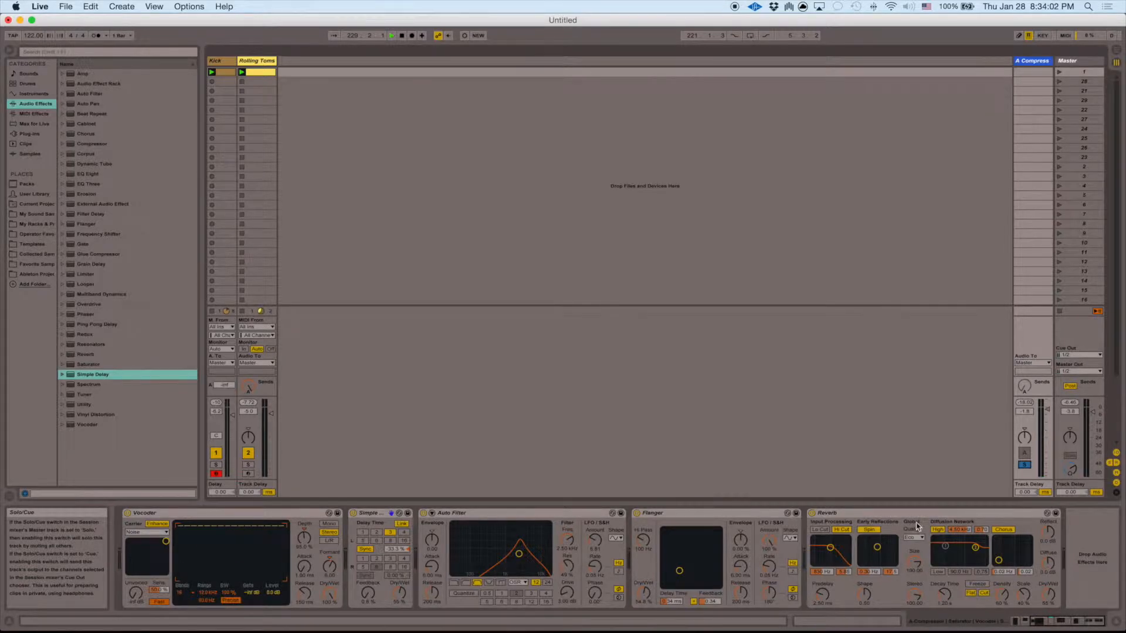
key(space)
click(913, 537)
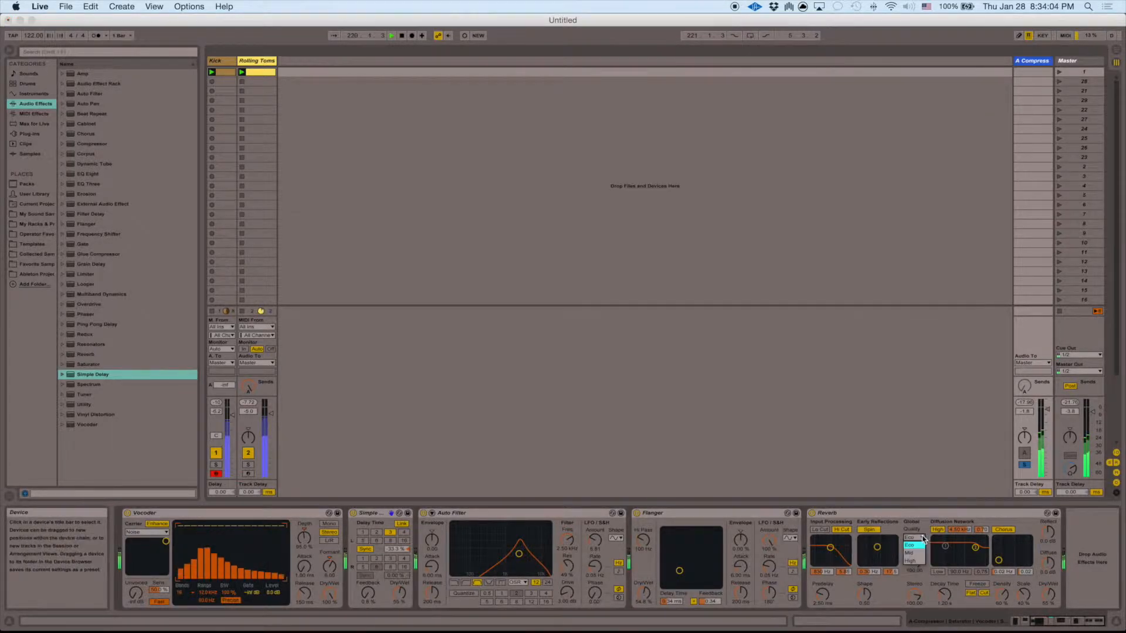
click(913, 561)
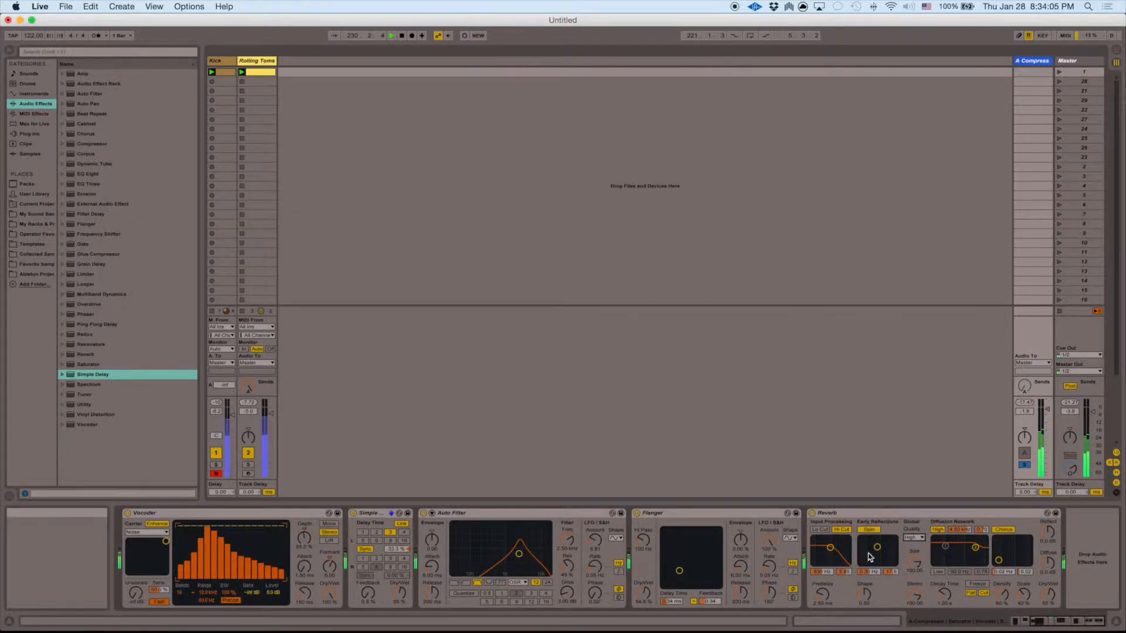
Turn on the Reverb's input low cut and the diffusion network's low filter, and shorten its decay time.
click(820, 530)
drag(830, 547, 833, 551)
drag(944, 594, 944, 604)
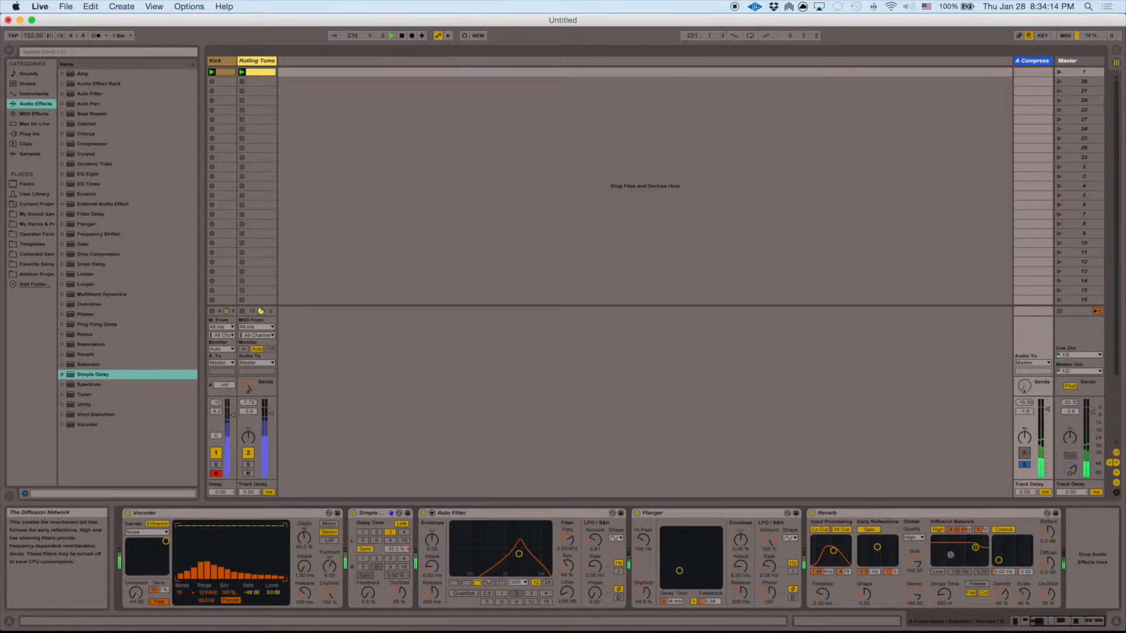
click(940, 572)
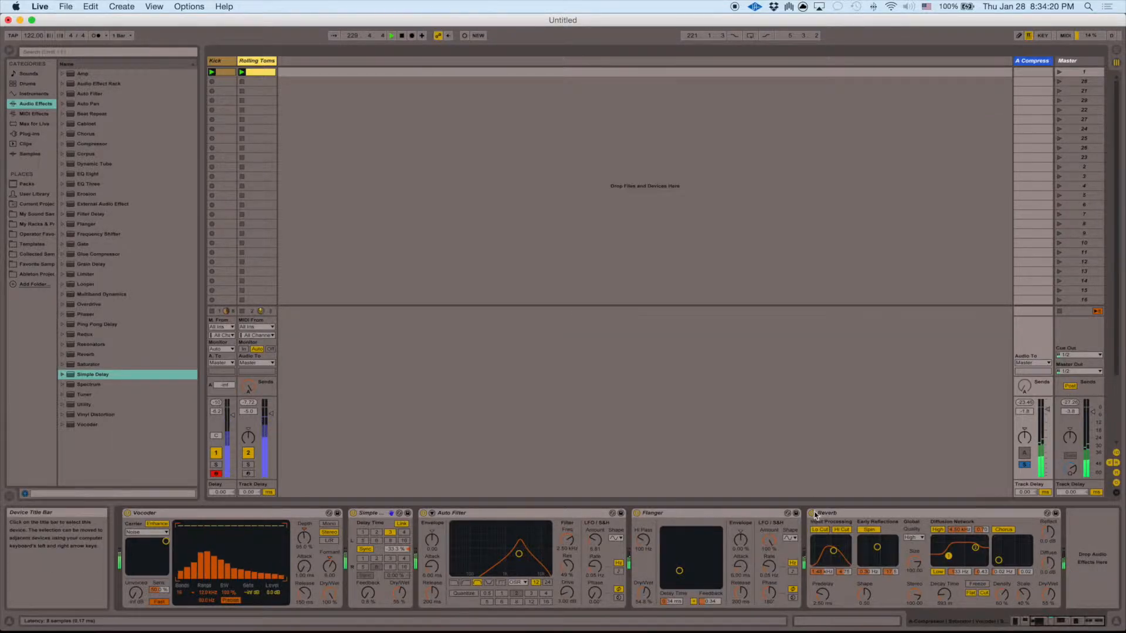
Compare the sound with the Reverb bypassed and active, and readjust its input filter.
click(812, 513)
click(812, 514)
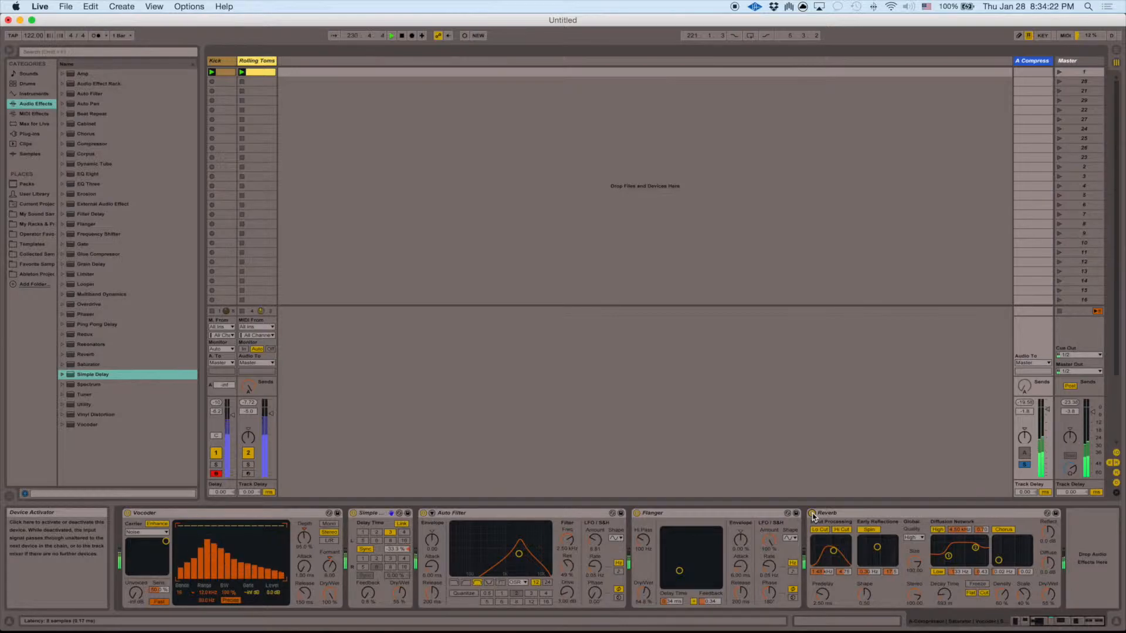
click(812, 514)
click(812, 514)
click(812, 513)
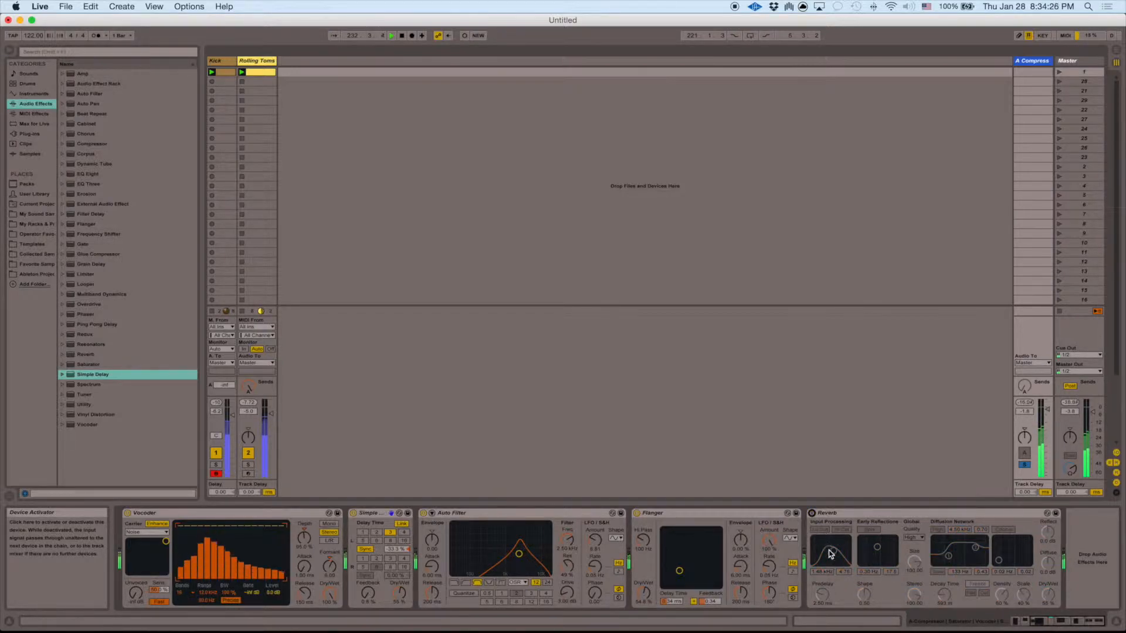
click(812, 514)
drag(835, 554, 833, 547)
click(812, 514)
click(812, 514)
key(space)
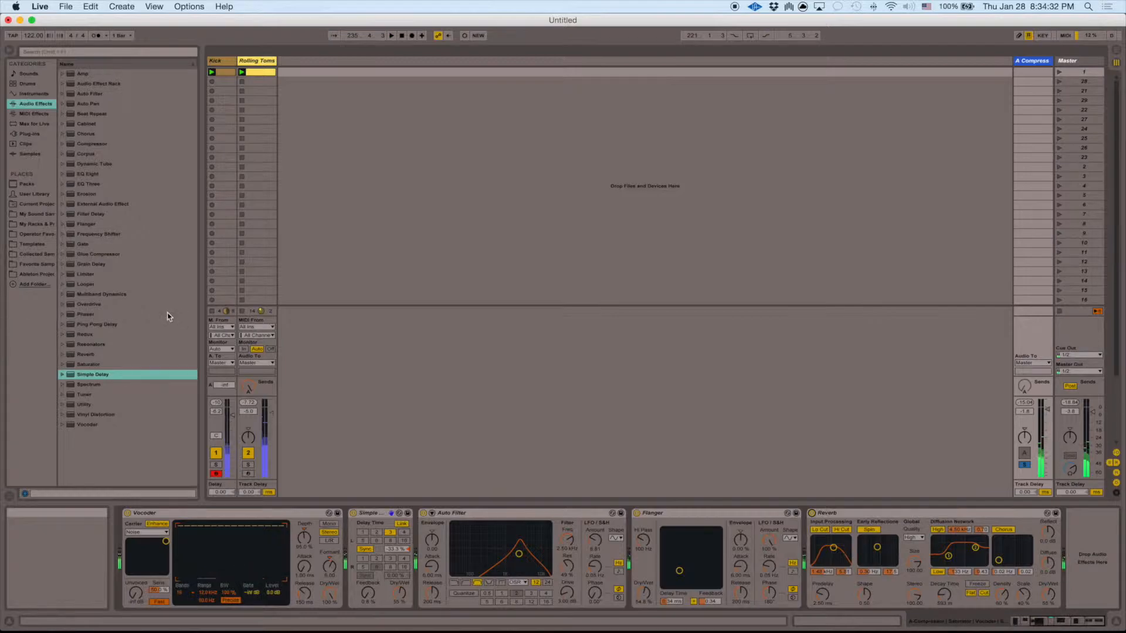
Add an EQ Eight after the Reverb on the return track and turn off its filter bands 2, 3 and 4.
drag(97, 177, 1082, 531)
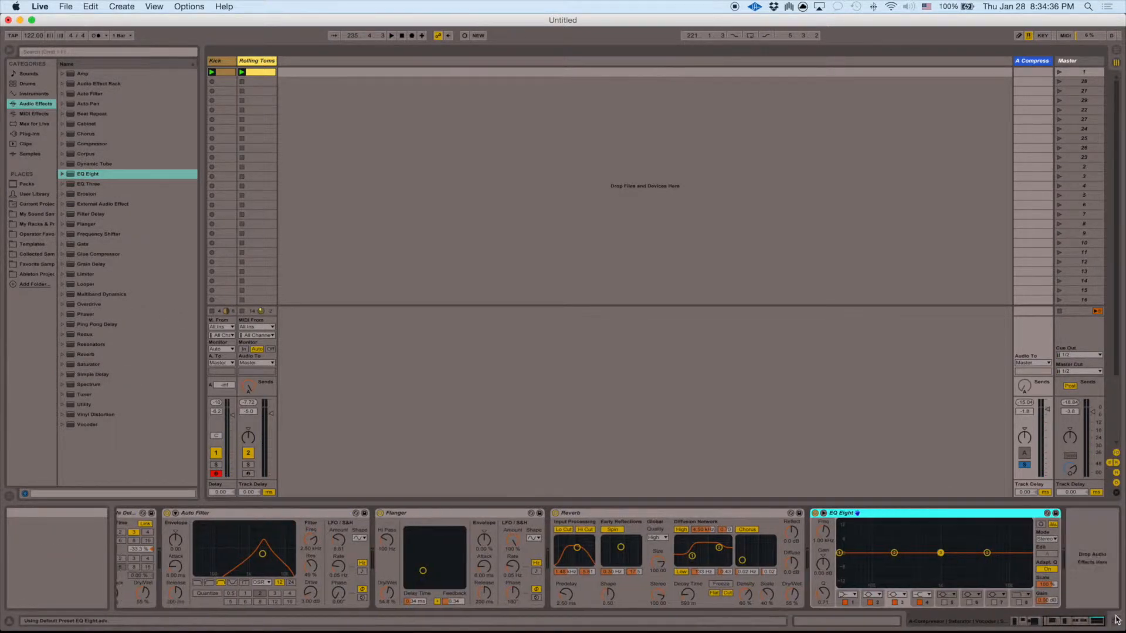
click(920, 603)
click(896, 602)
click(869, 602)
Change EQ Eight band 1 to a low-cut filter and raise its cutoff frequency while the return track plays.
click(846, 594)
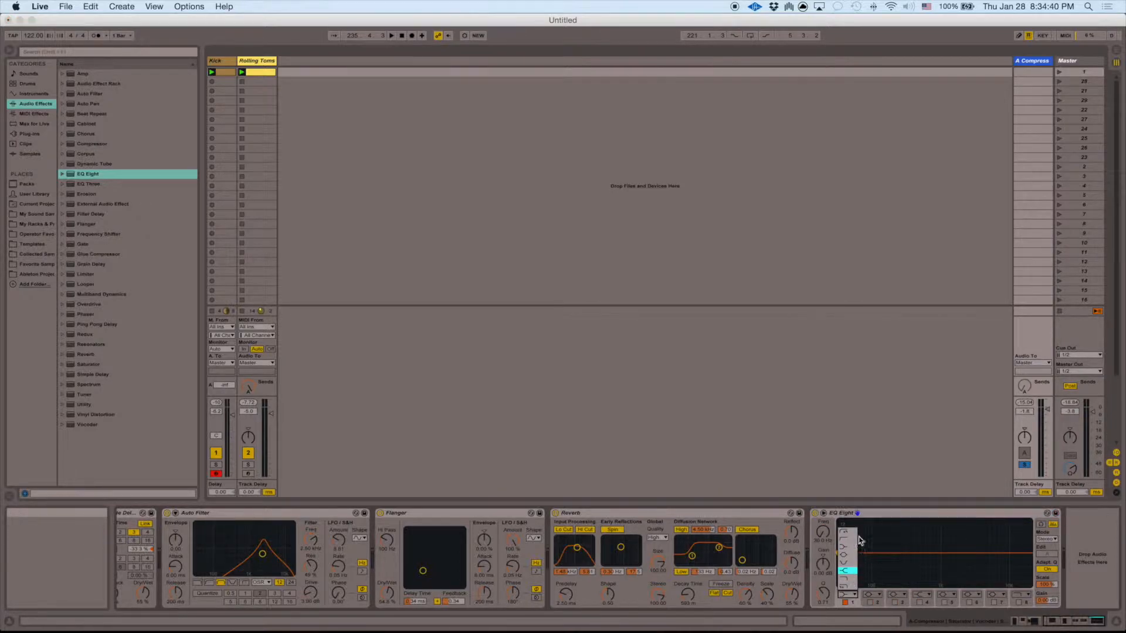
click(844, 532)
key(space)
drag(839, 560, 910, 560)
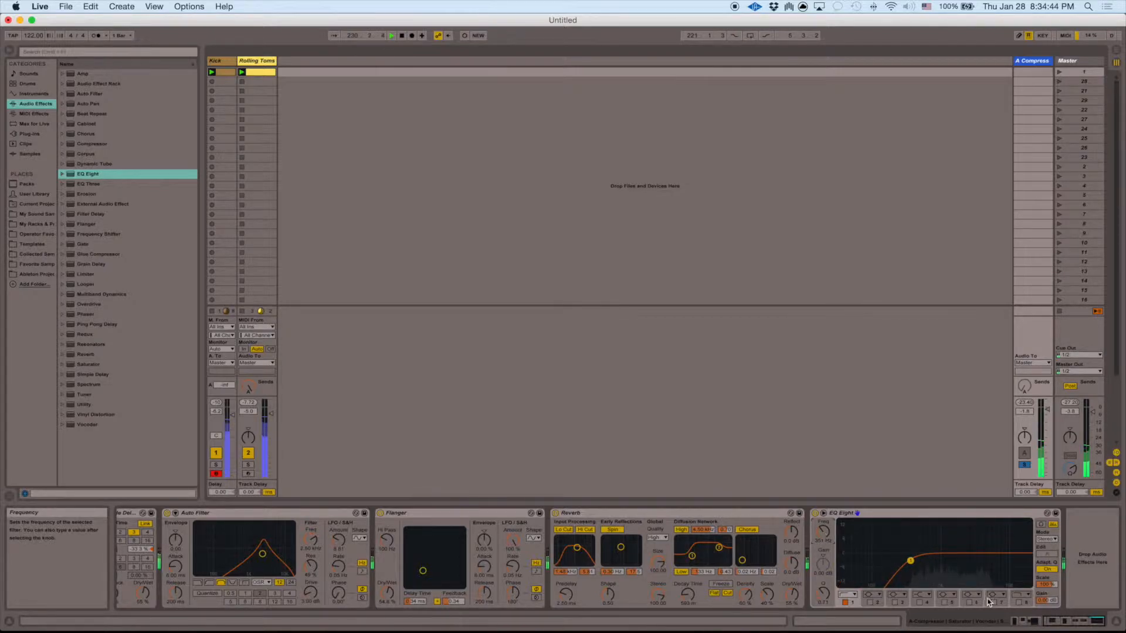
Turn on EQ Eight band 8 as a high cut and lower its cutoff to about 9 kHz.
click(1018, 602)
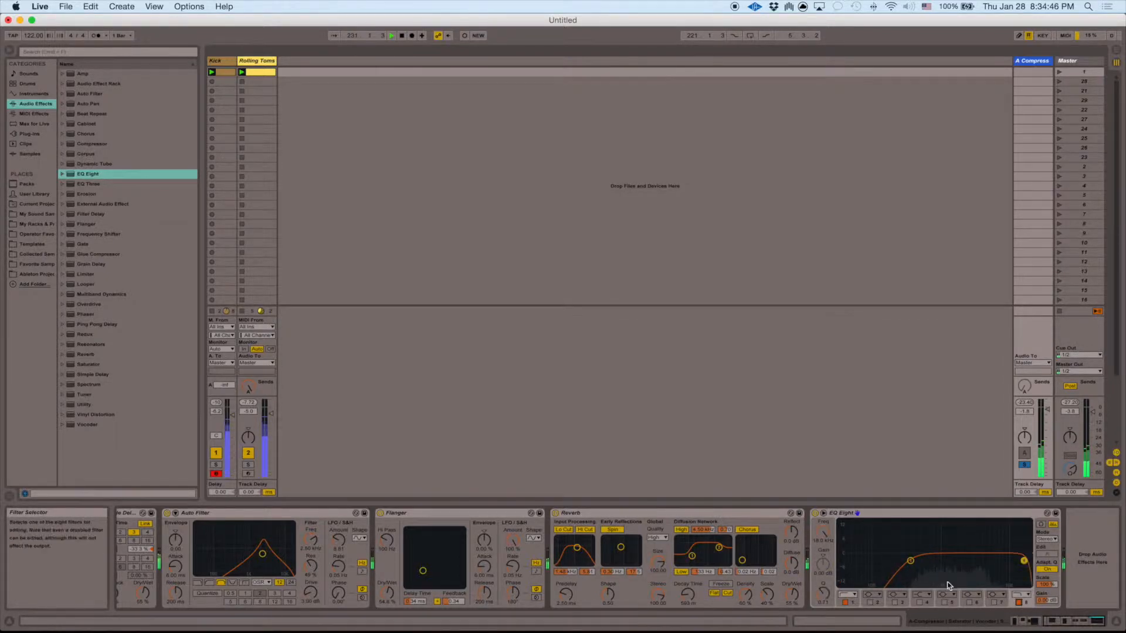
drag(1023, 561, 1002, 562)
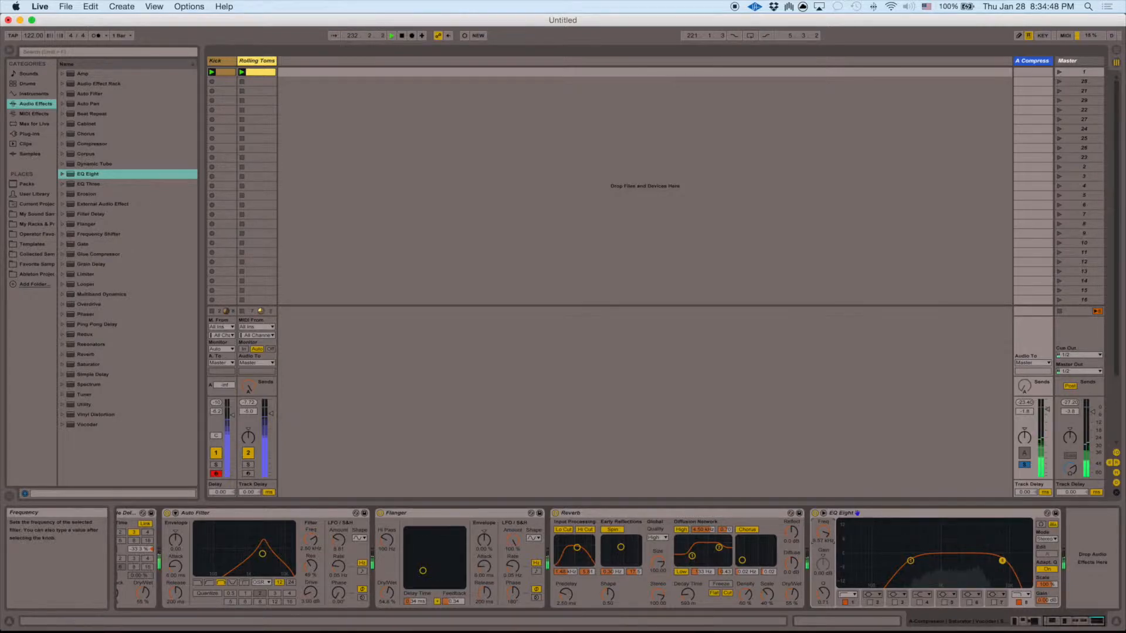
drag(823, 533, 823, 532)
Stop playback, add a Compressor after the EQ Eight, and sidechain it from the Kick track.
click(128, 146)
key(space)
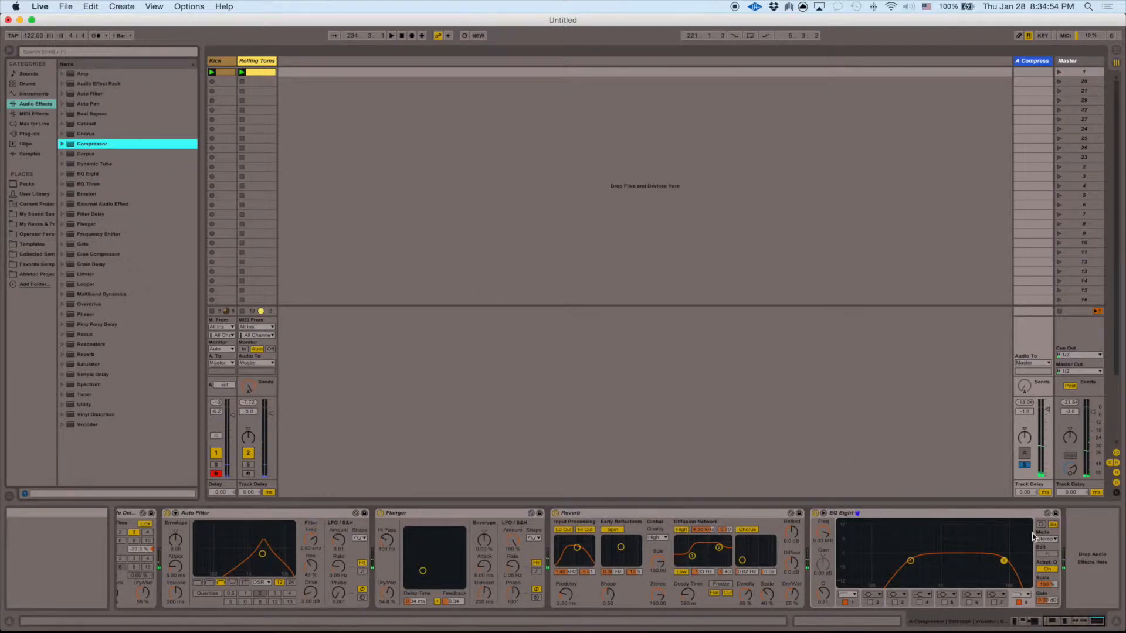
drag(73, 145, 1094, 566)
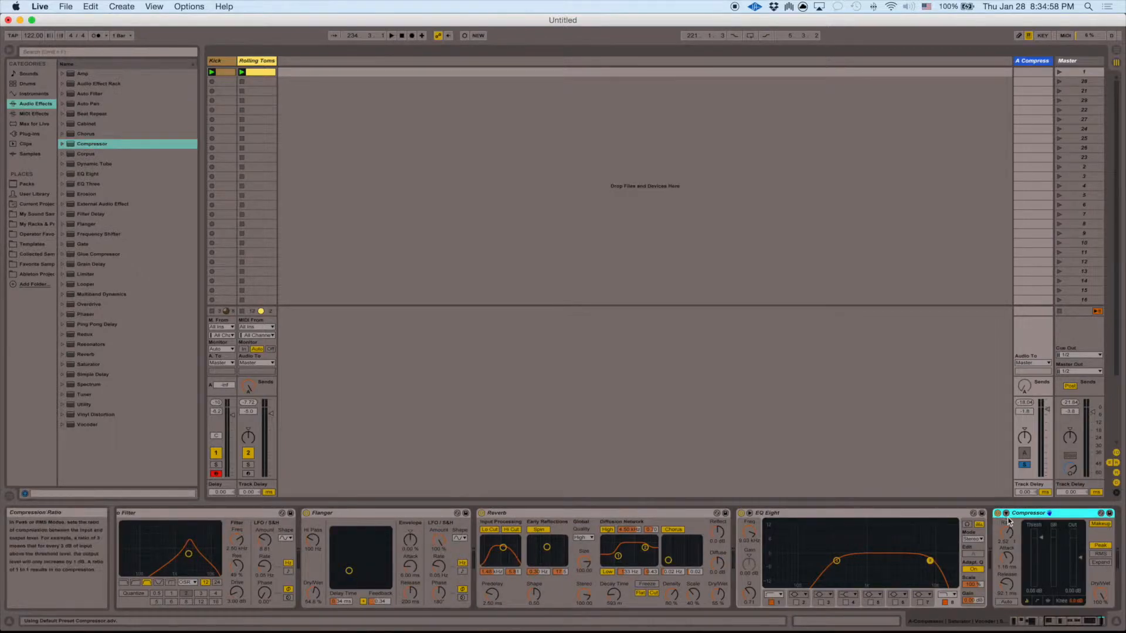
click(1006, 513)
click(1016, 540)
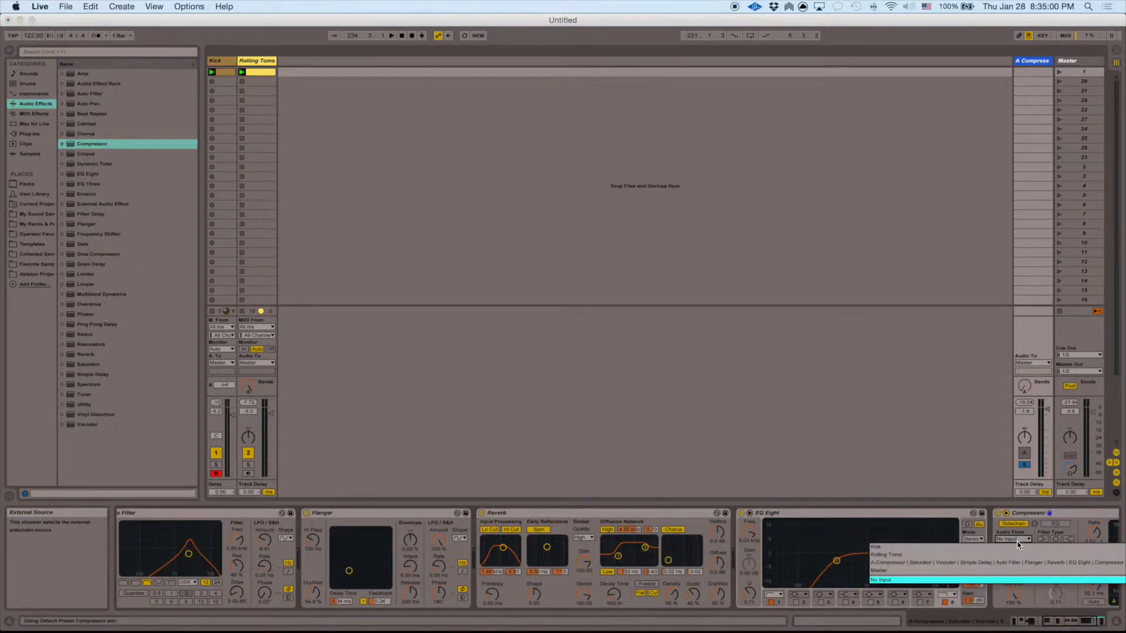
click(997, 547)
Slightly lower the sidechain Compressor's dry/wet mix and adjust its threshold to about -12 dB while listening.
drag(1053, 621, 1064, 621)
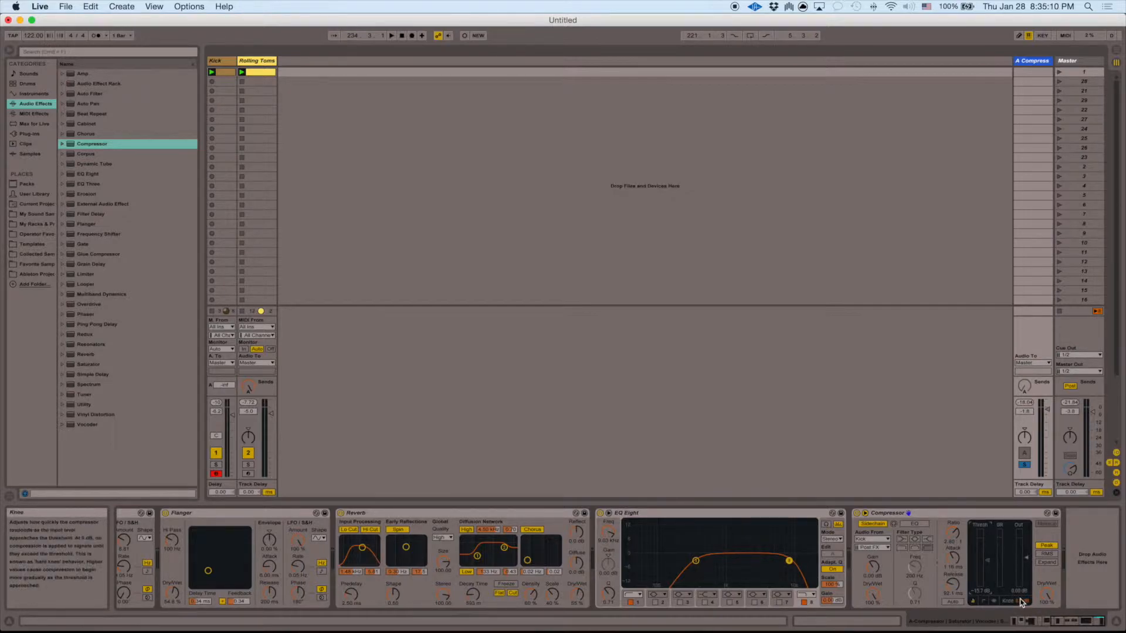
drag(1049, 599, 1050, 607)
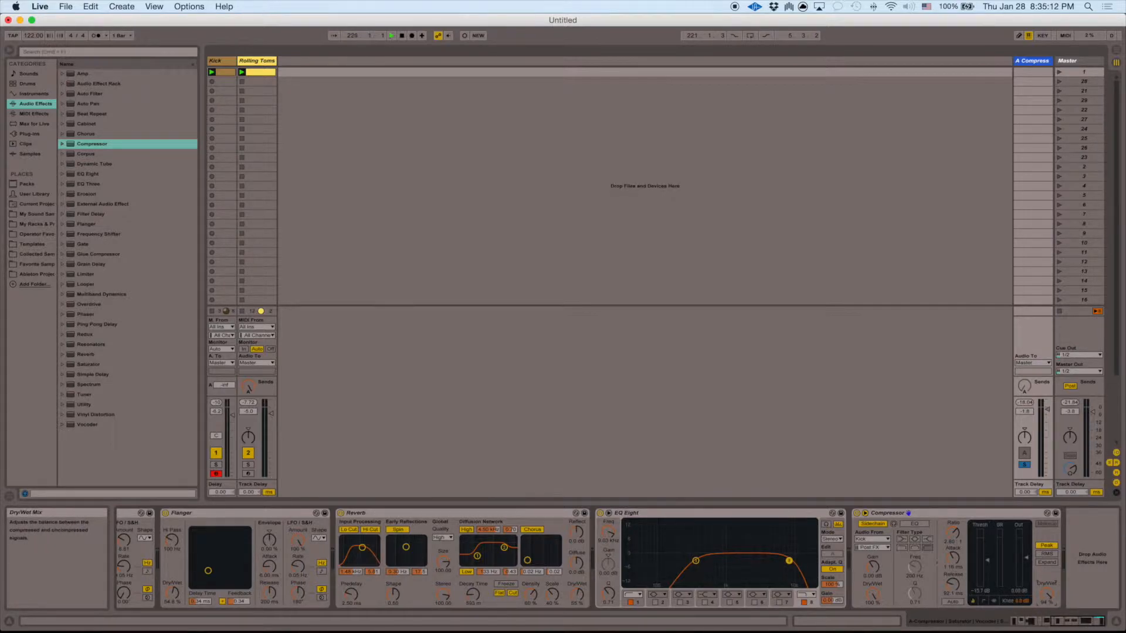
key(space)
drag(987, 572, 987, 556)
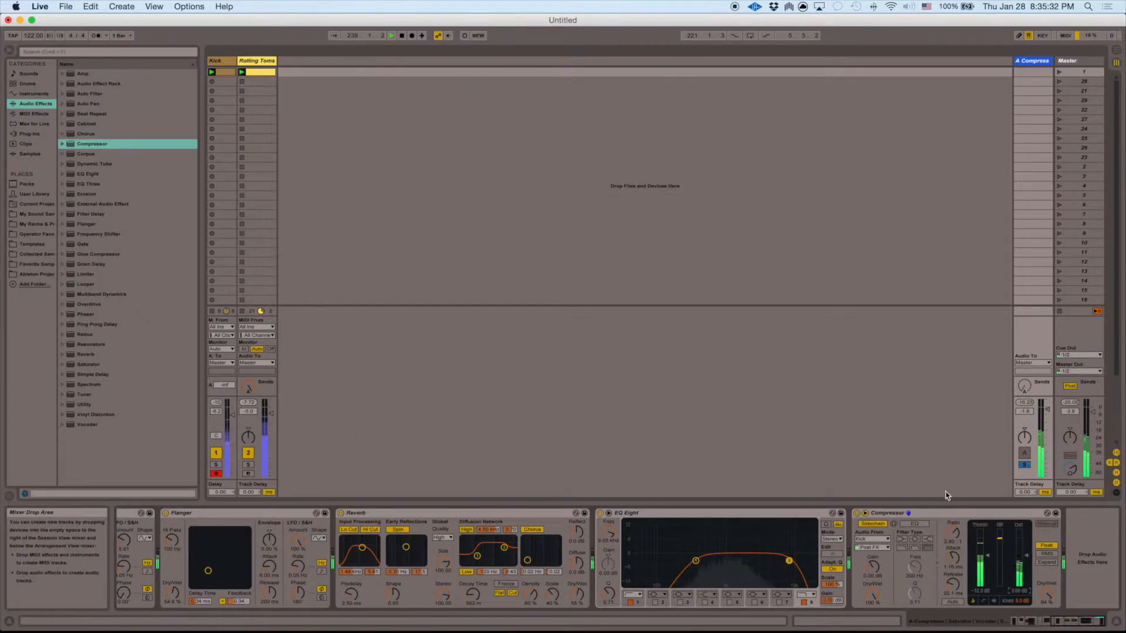
key(space)
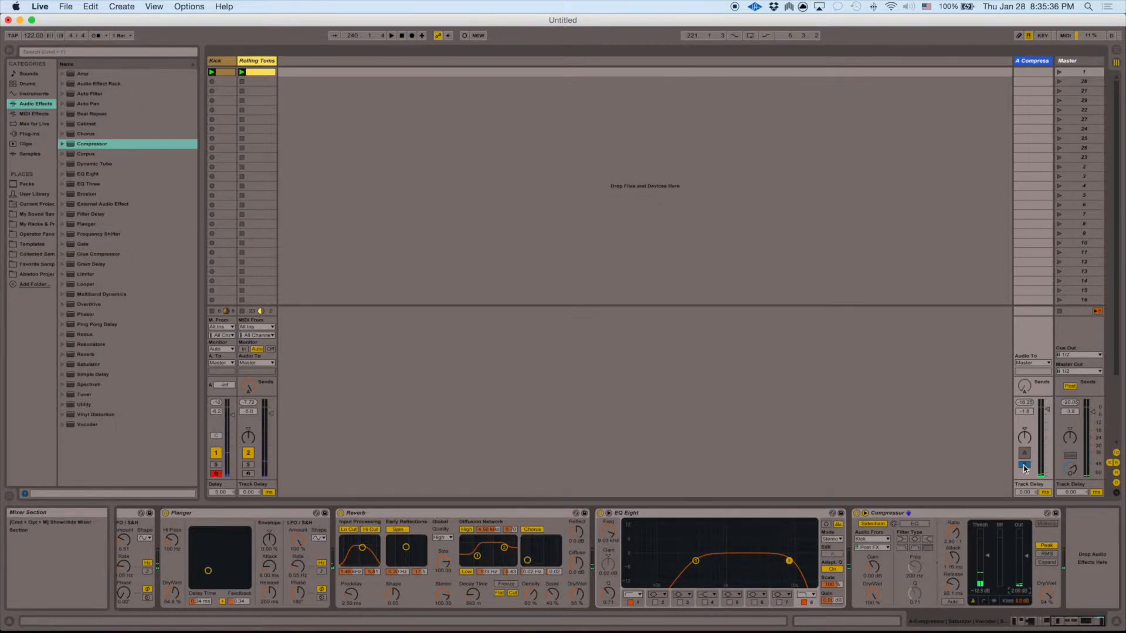
Unsolo the return track, hide the browser, and play the full mix.
click(9, 50)
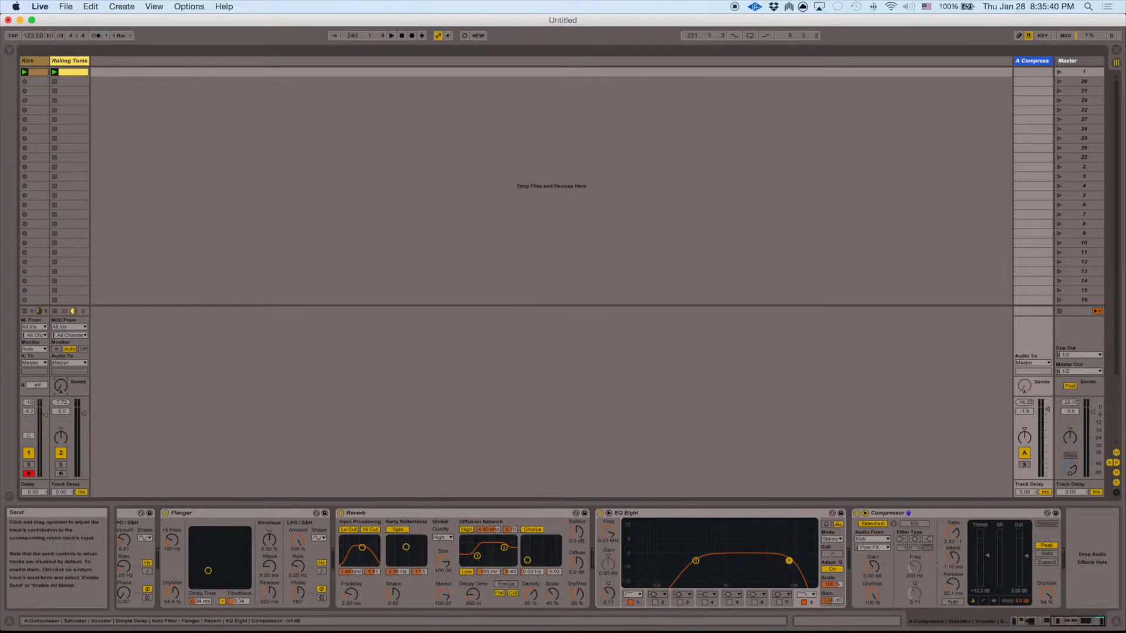
key(space)
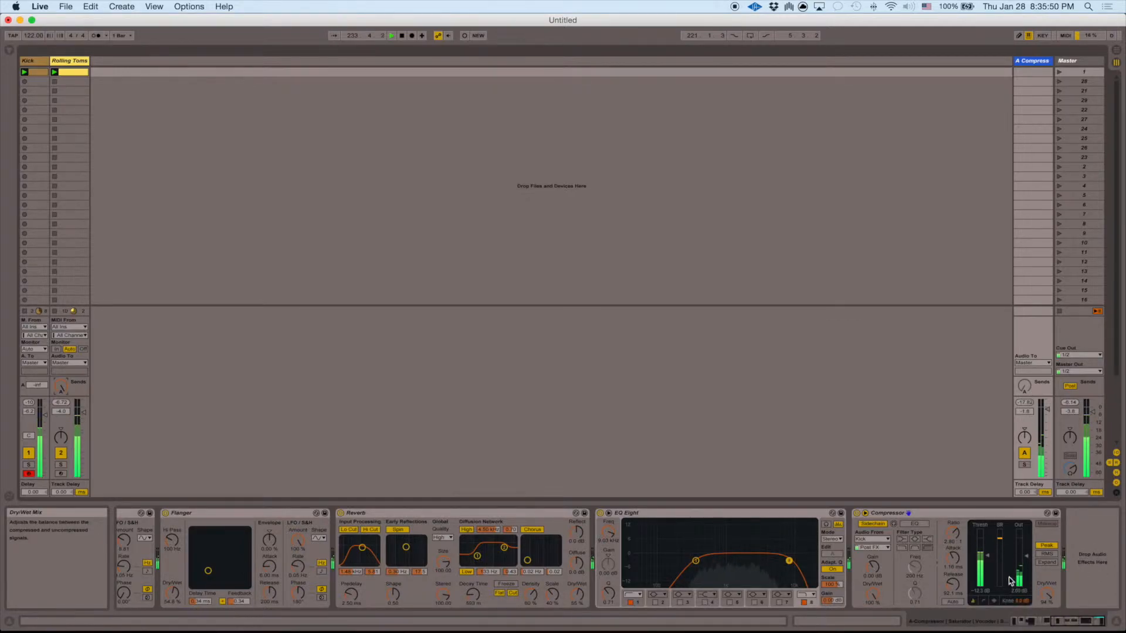
Try a higher Simple Delay feedback and a longer Vocoder release in the full mix, and reset the release to its default.
drag(1074, 621, 1053, 621)
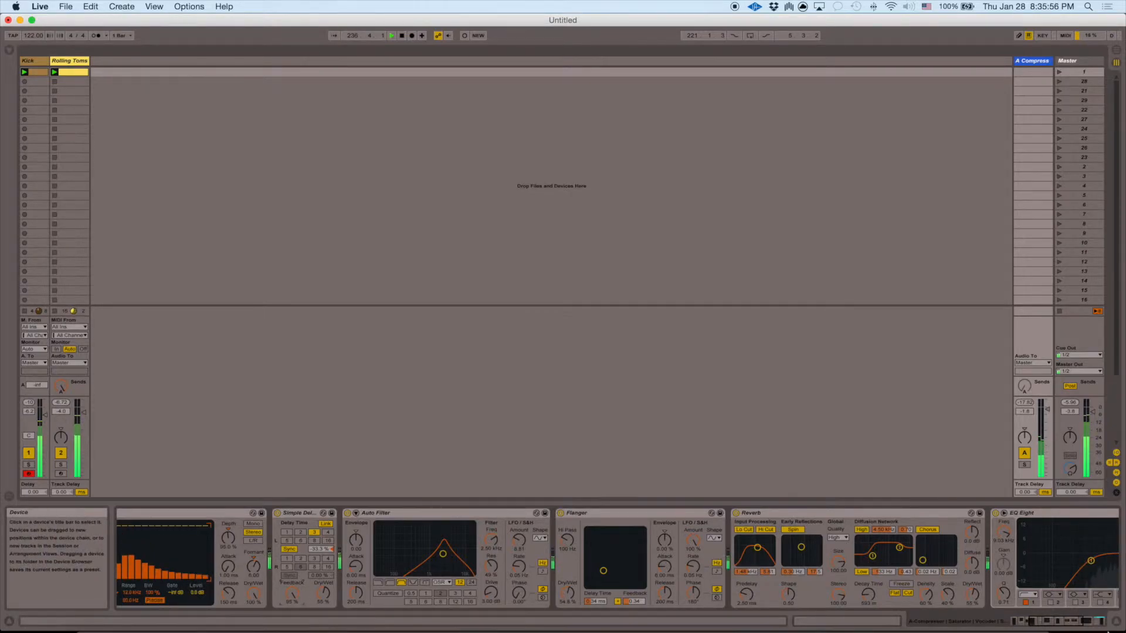
click(1016, 623)
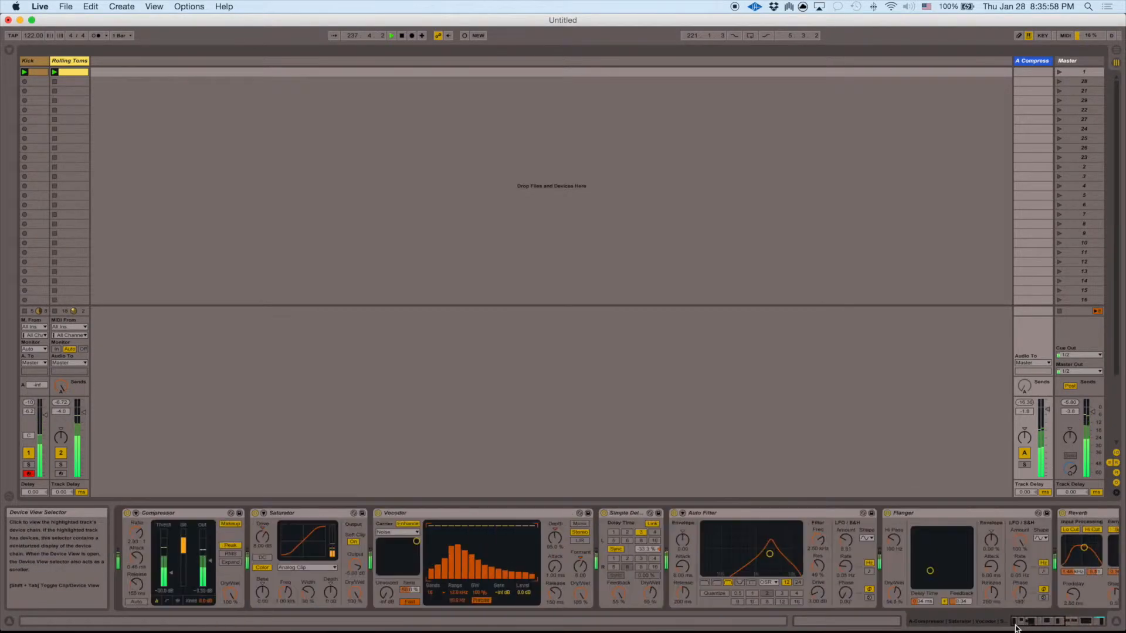
drag(621, 594, 621, 560)
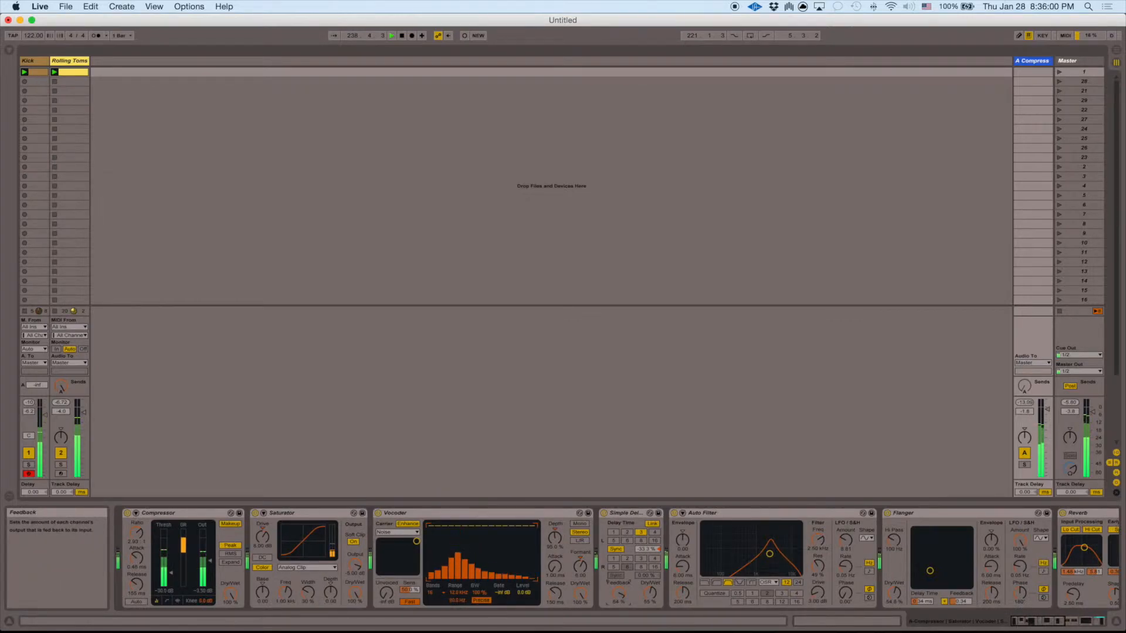
drag(553, 595, 553, 589)
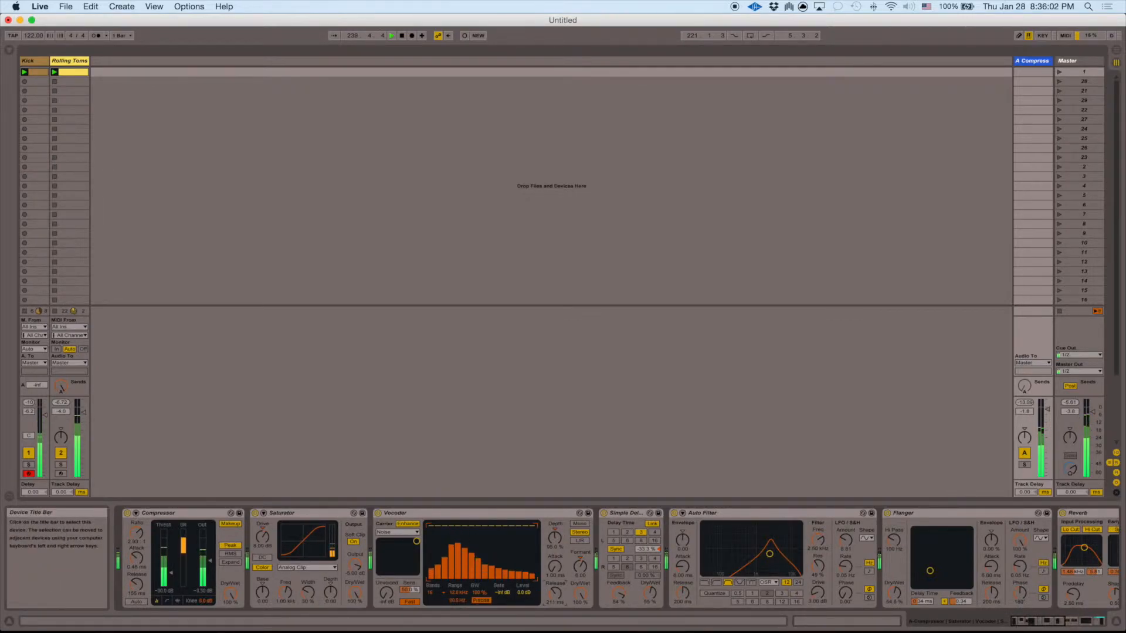
drag(552, 590, 552, 587)
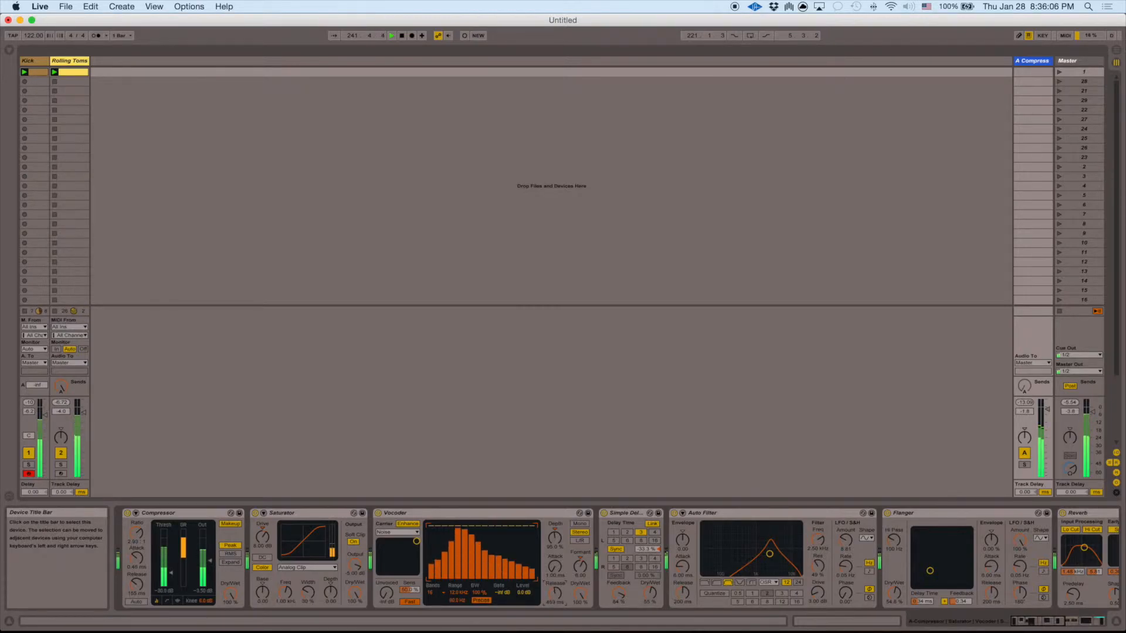
key(Delete)
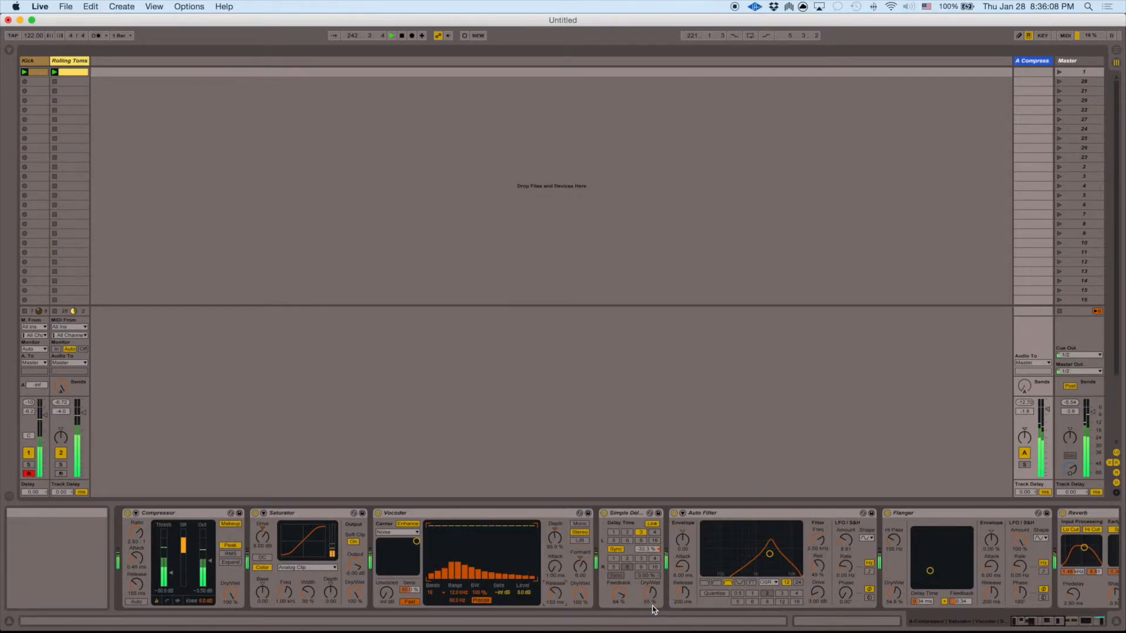
Try a Simple Delay time of 1 with different beat offset and feedback amounts, together with a longer Vocoder release.
click(619, 594)
key(Delete)
click(613, 533)
drag(637, 547, 637, 565)
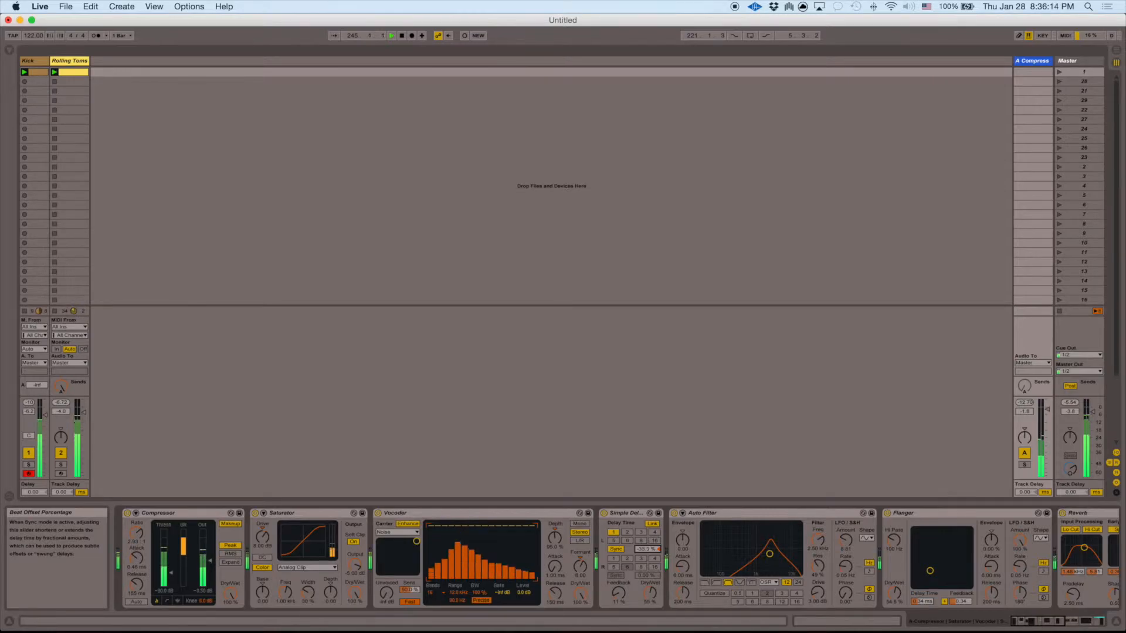
drag(620, 595, 619, 565)
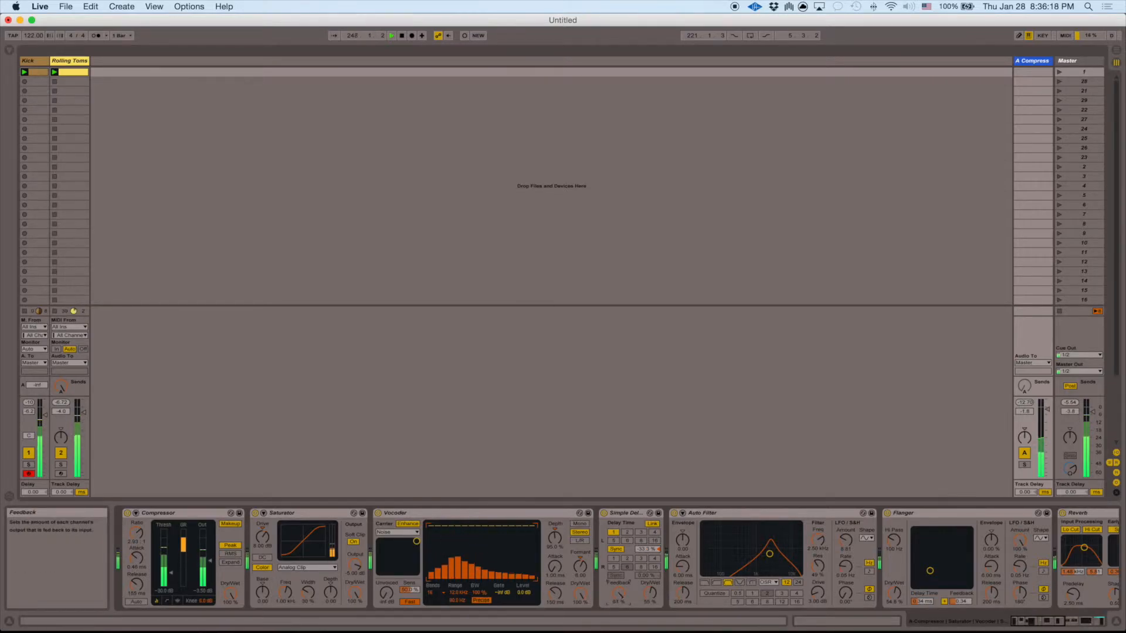
drag(554, 595, 555, 582)
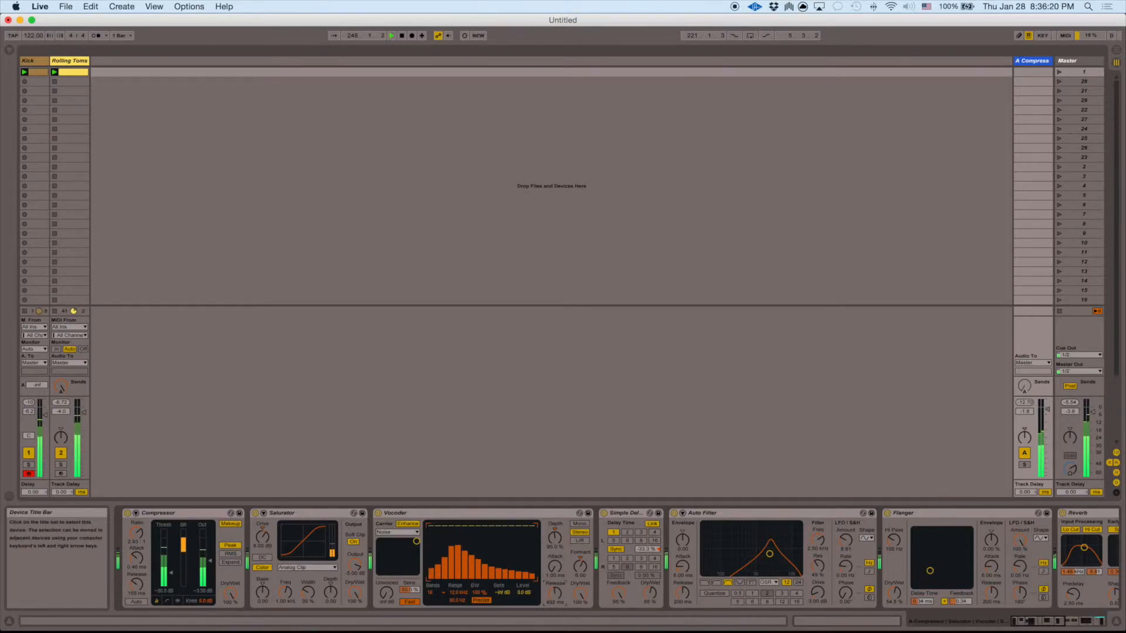
Lower the Simple Delay's feedback to 0 % and compare the mix with the delay bypassed and active.
drag(625, 584, 624, 627)
click(604, 513)
click(604, 514)
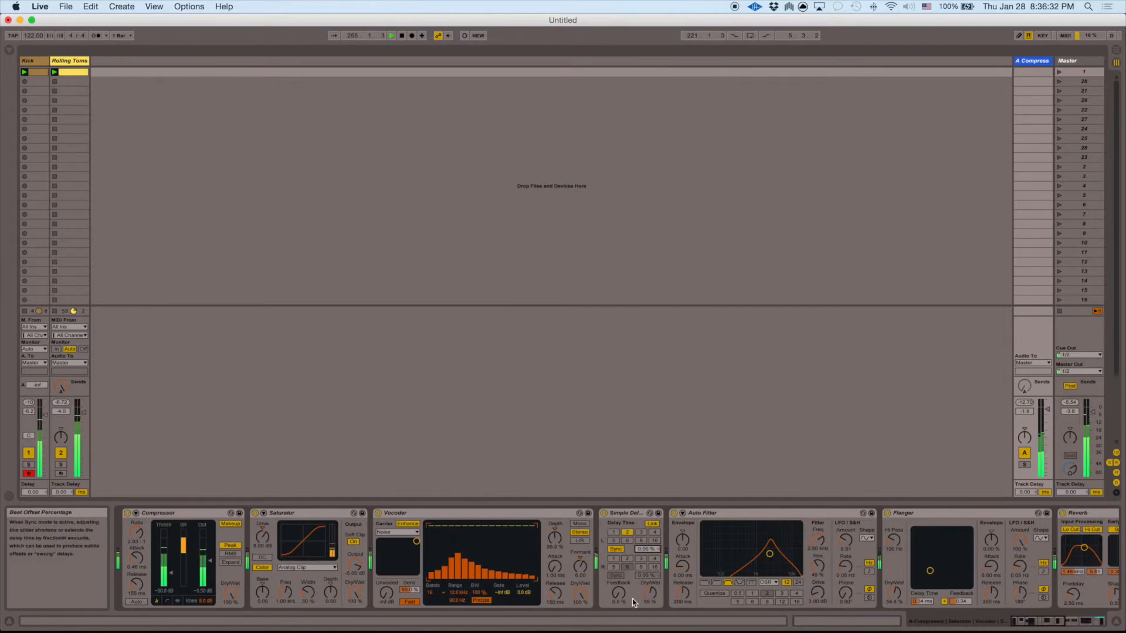
Test the Simple Delay's feedback again, lengthen the Vocoder's release to about 240 ms, and stop playback.
drag(618, 593, 619, 584)
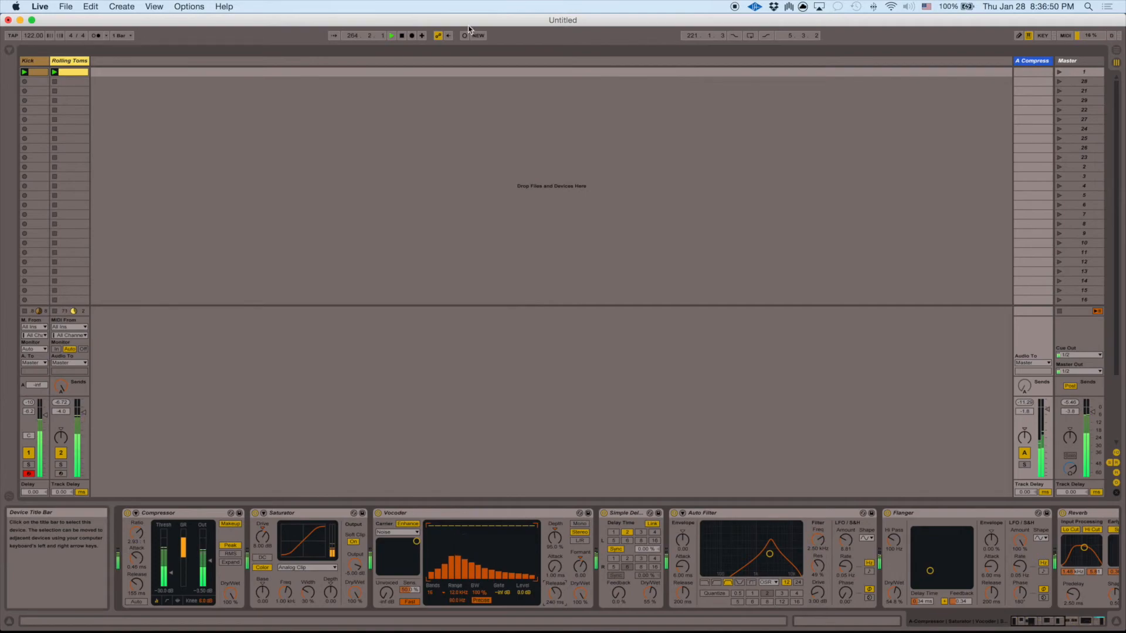
click(402, 35)
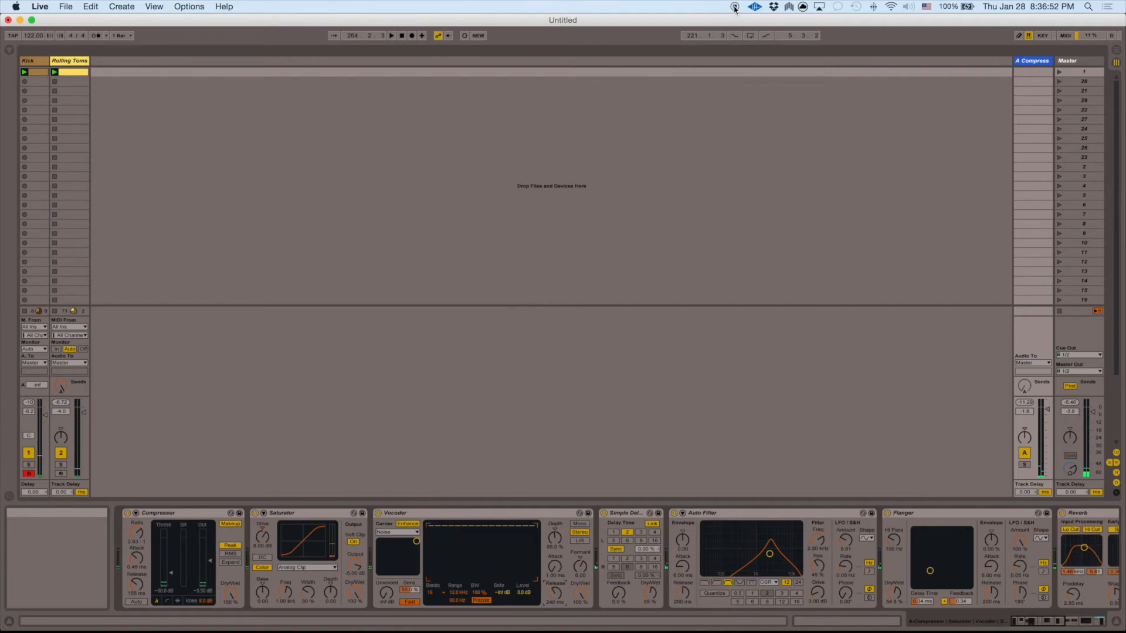